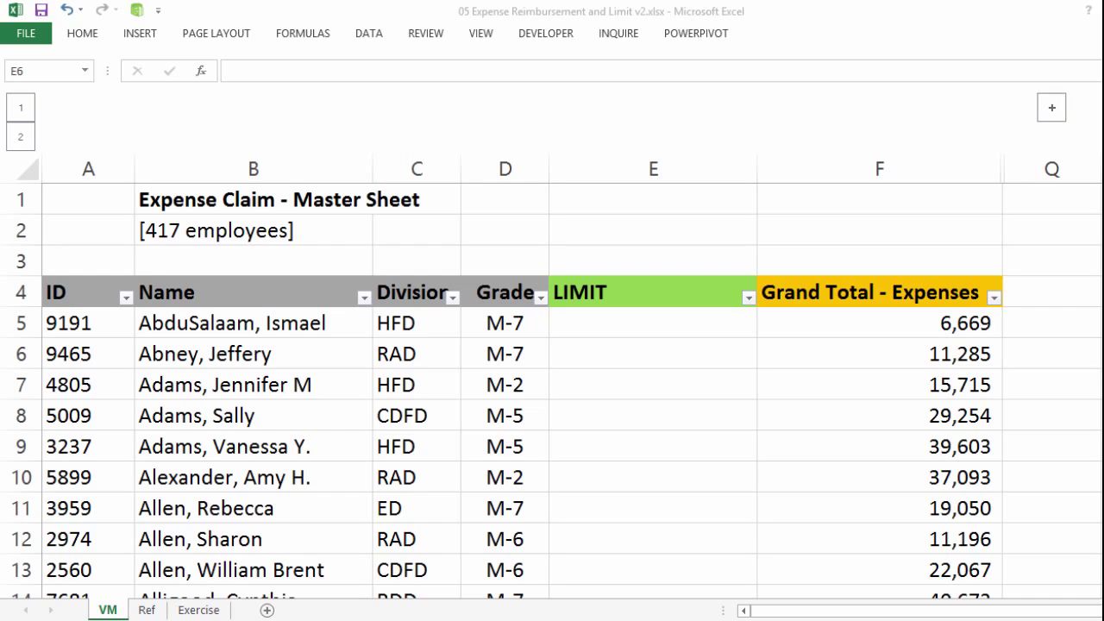
Step: Review the employee names, divisions, grades and the grand total of expenses for the first rows of the master sheet
key(Left)
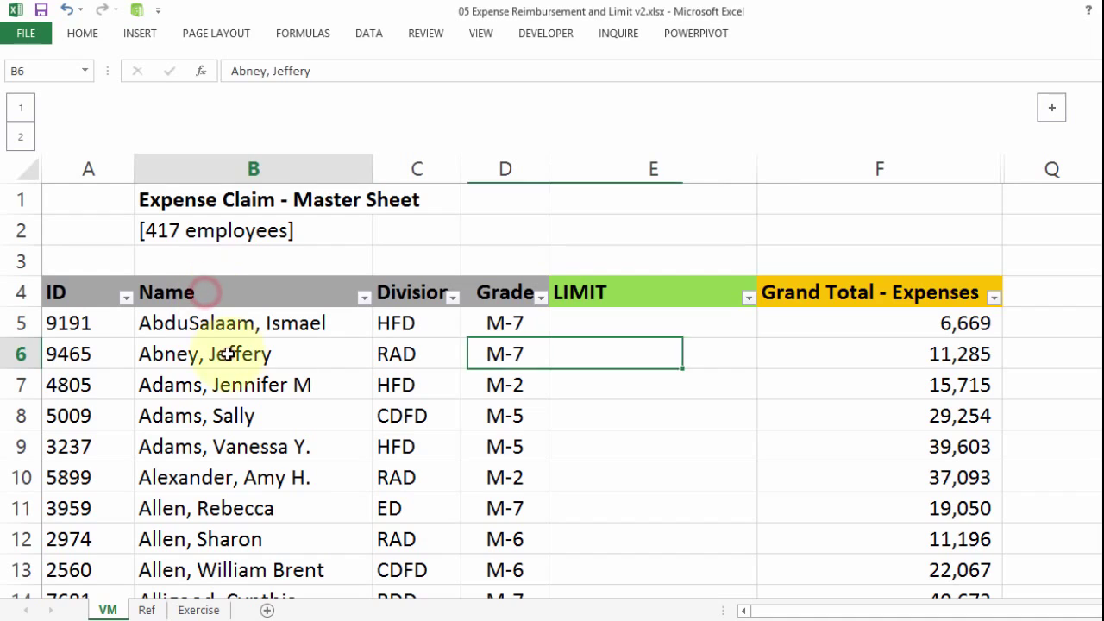
click(226, 354)
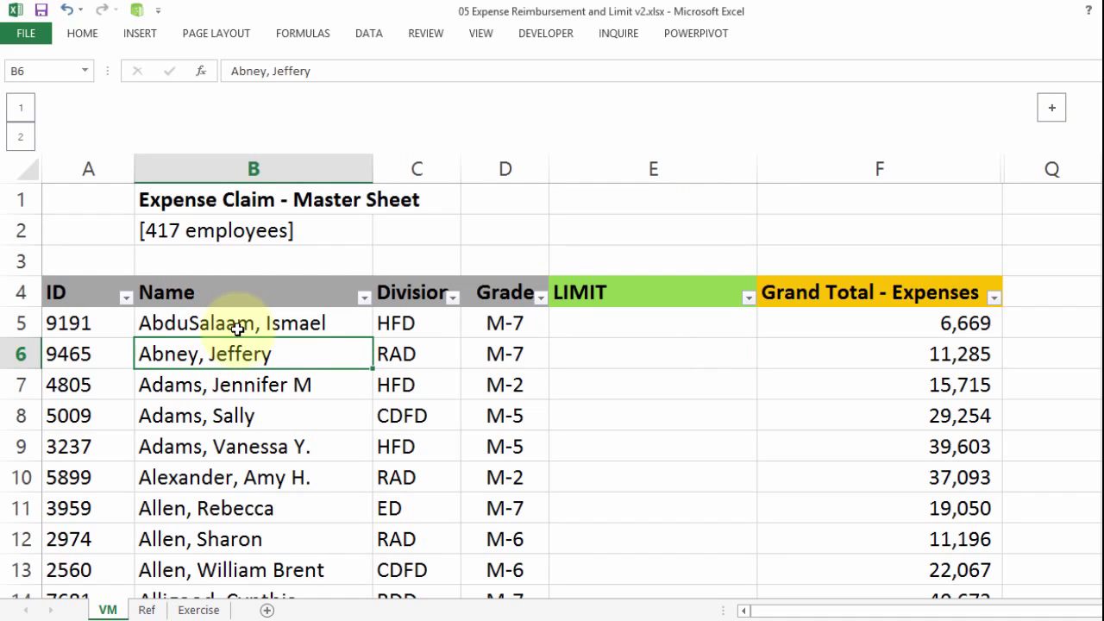
drag(237, 326, 264, 379)
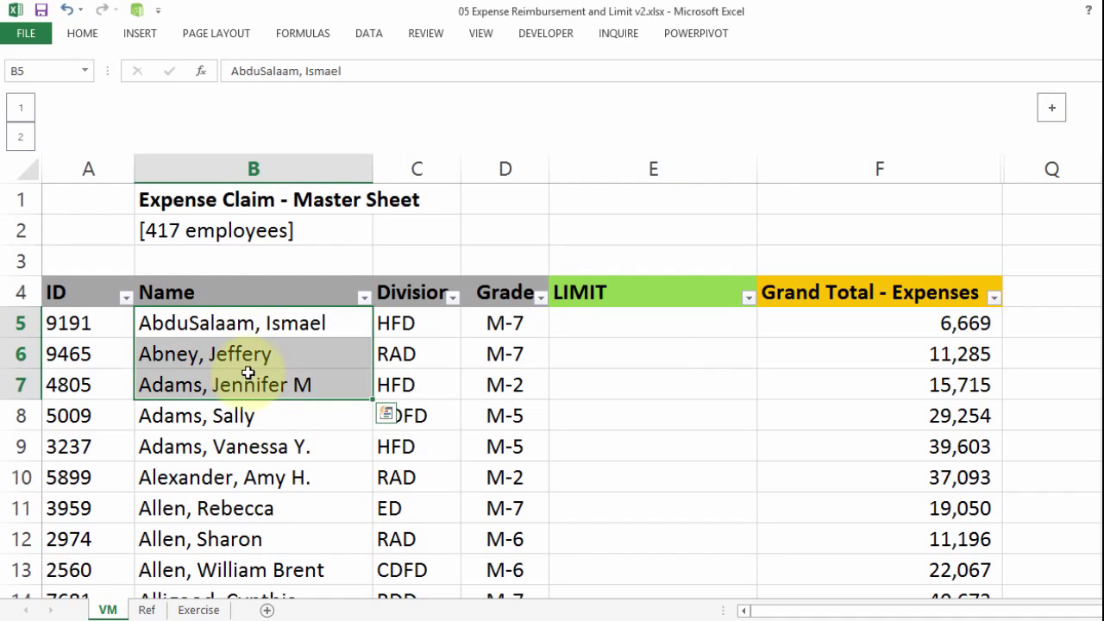
click(294, 323)
click(416, 323)
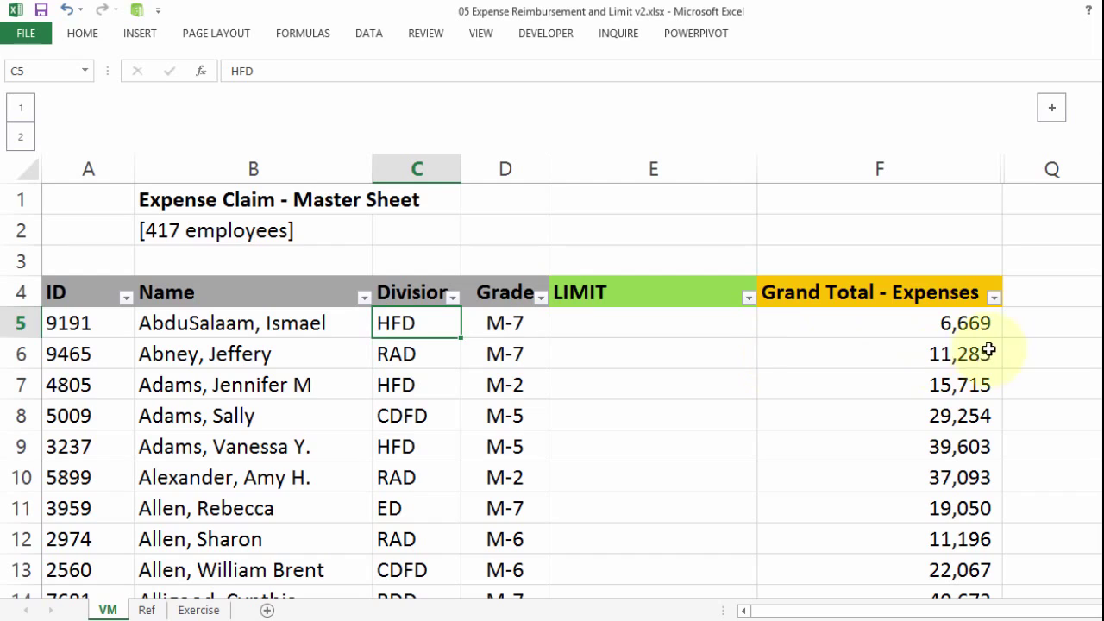
click(937, 324)
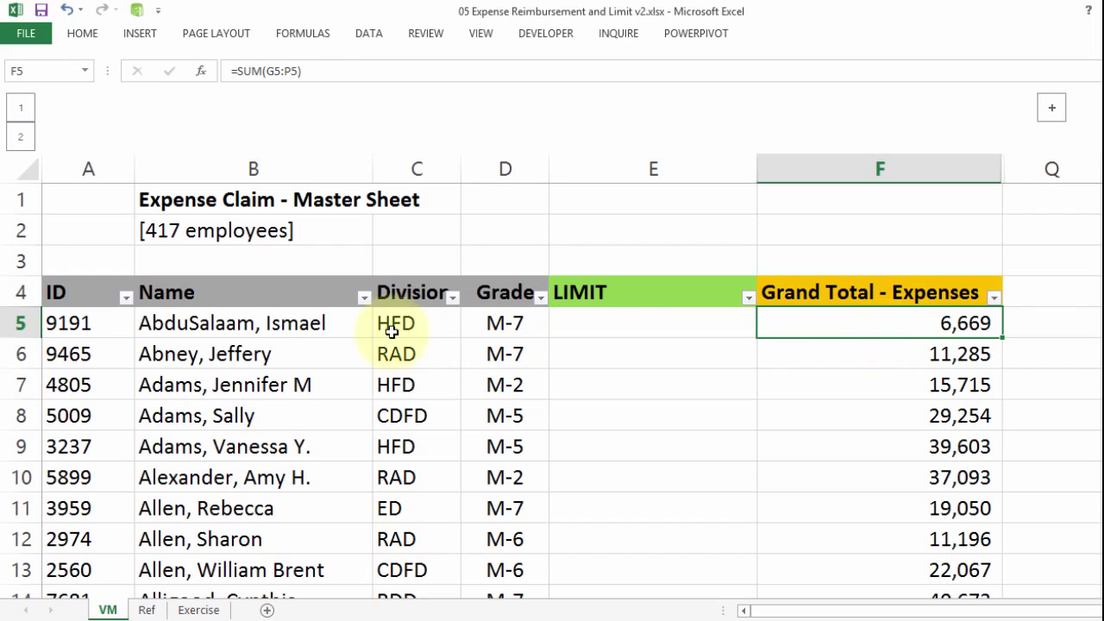
drag(350, 324, 505, 312)
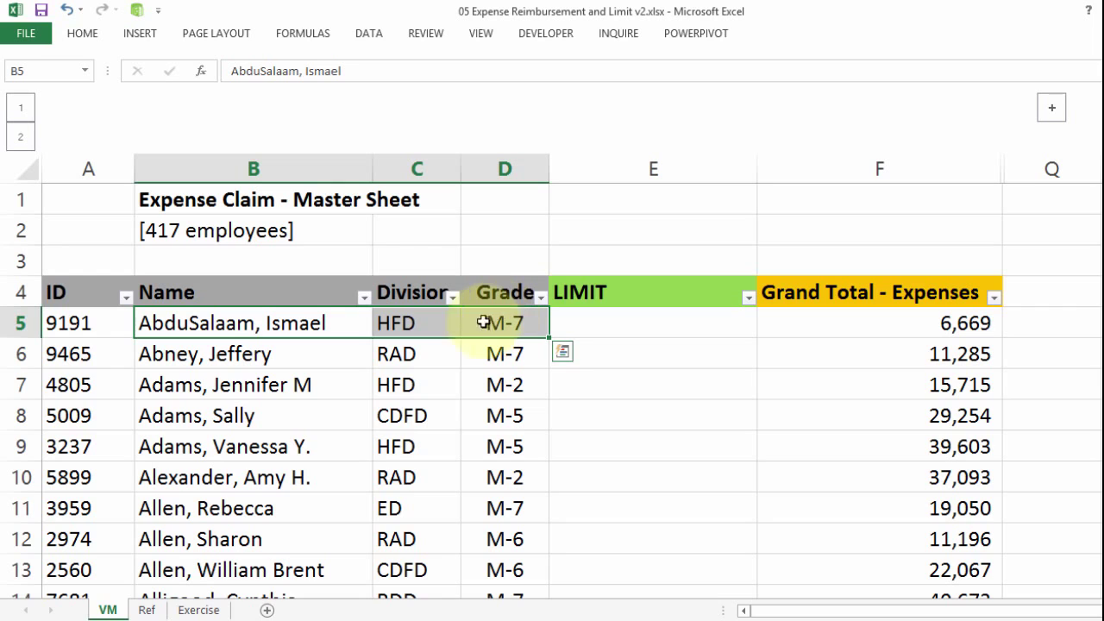
Step: Examine the expense limit table by division and grade on the Ref sheet, and return to the VM sheet
click(147, 610)
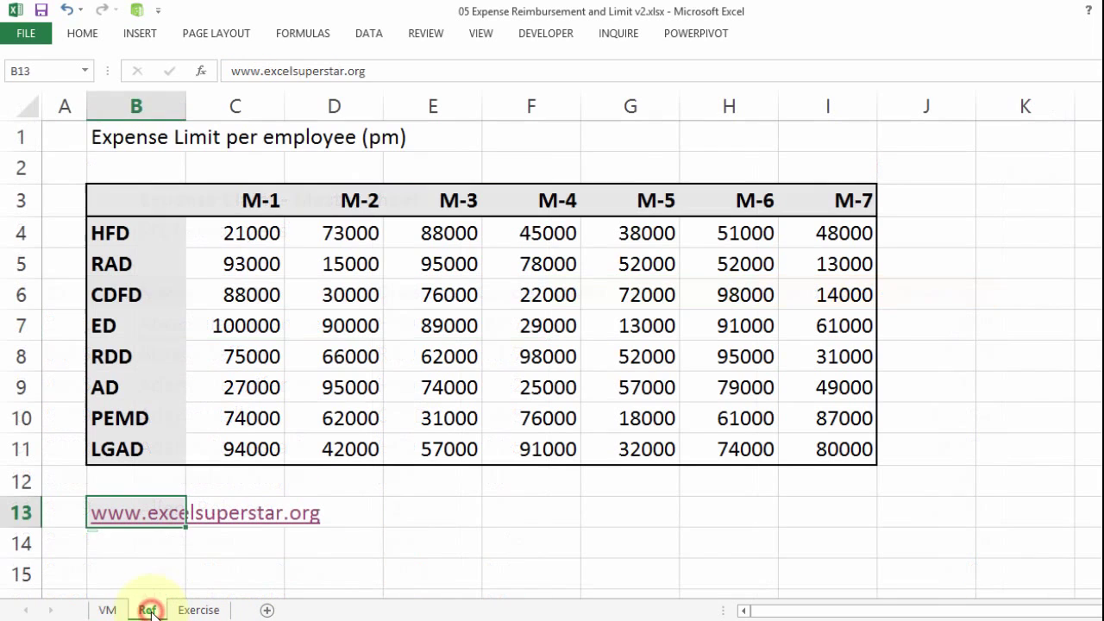
click(306, 389)
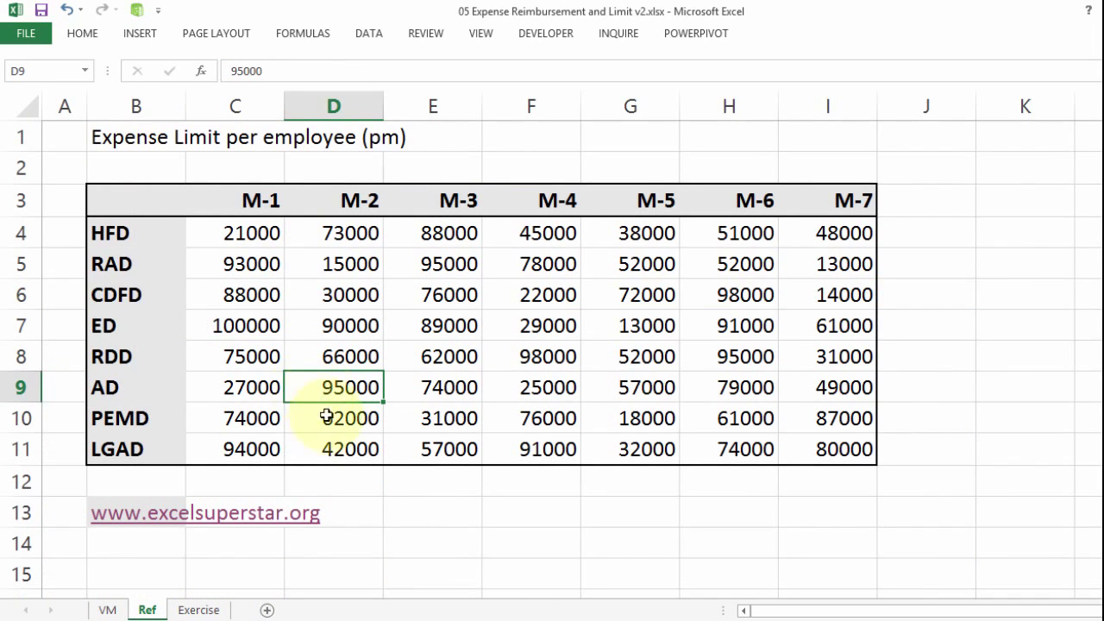
click(140, 261)
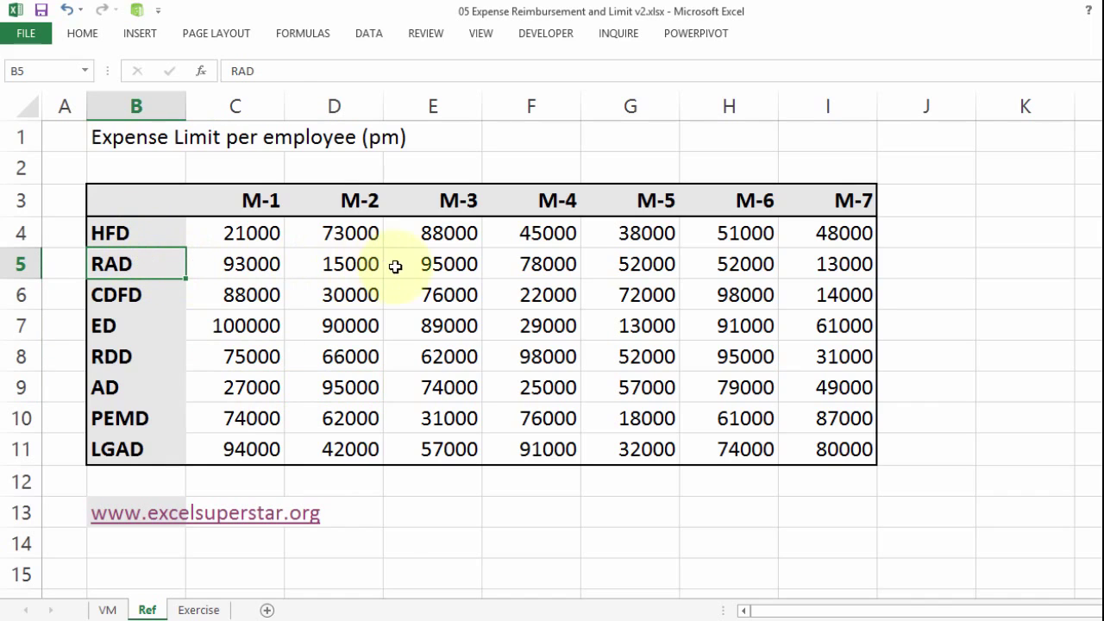
click(535, 266)
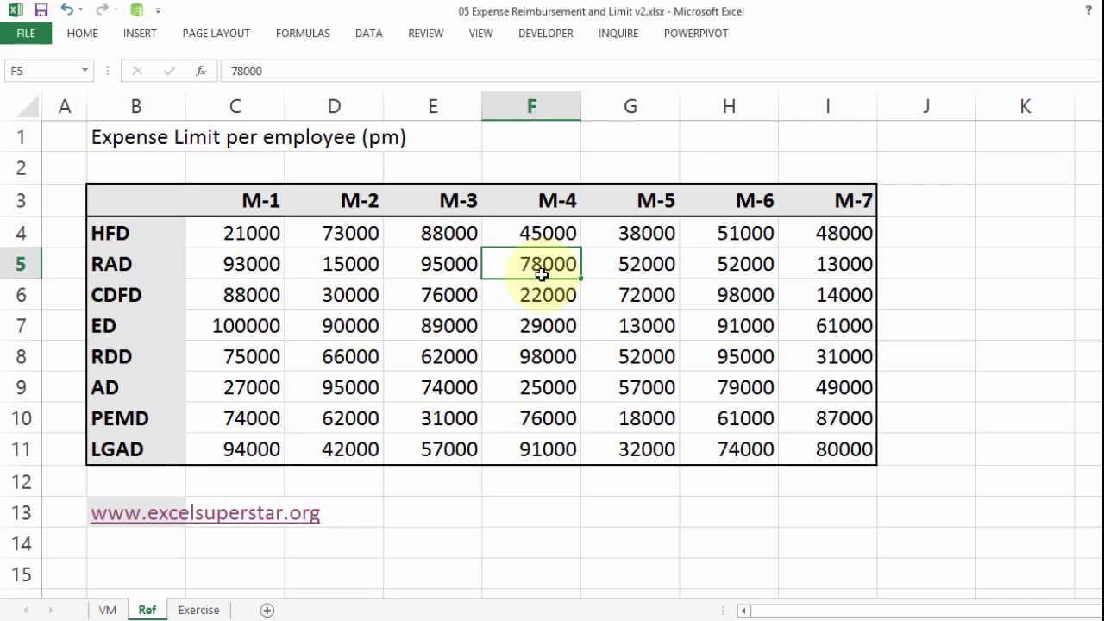
click(121, 611)
click(599, 317)
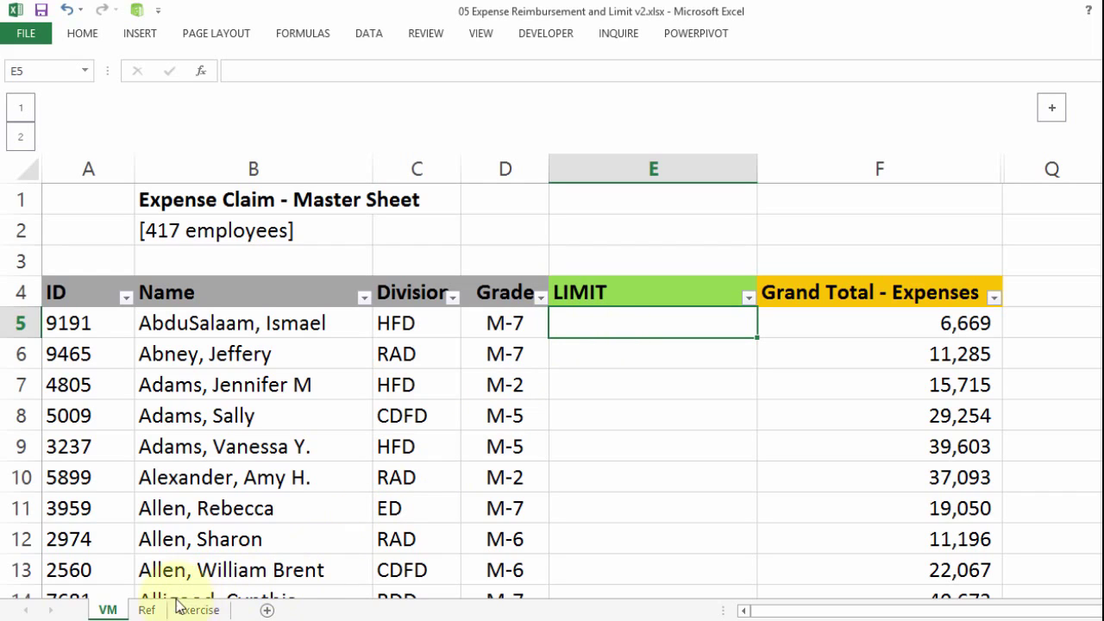
click(149, 610)
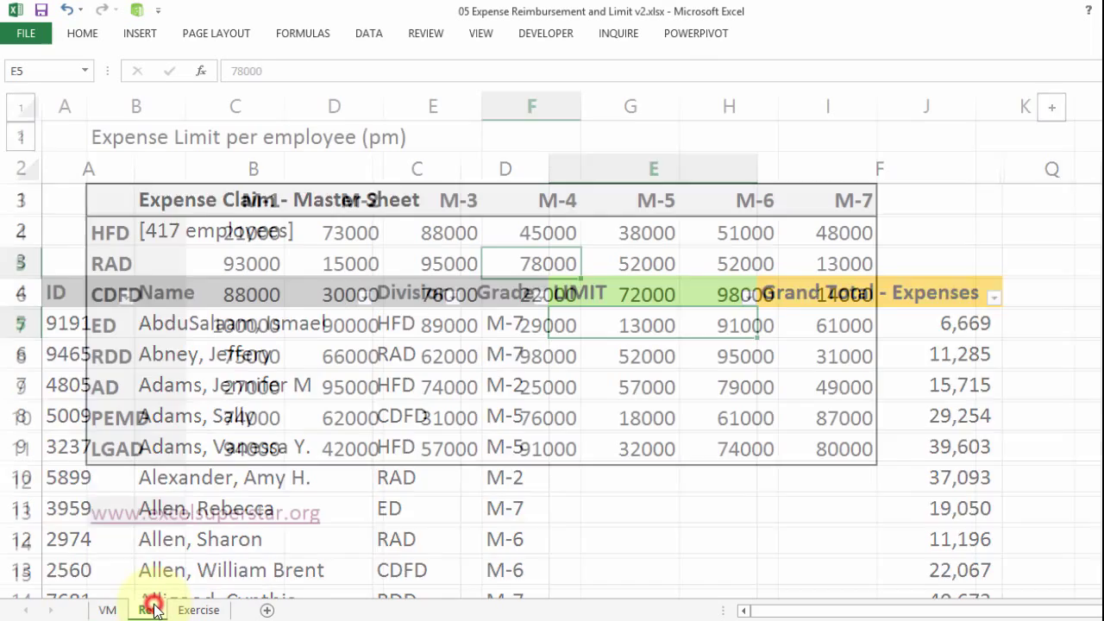
drag(172, 205, 803, 451)
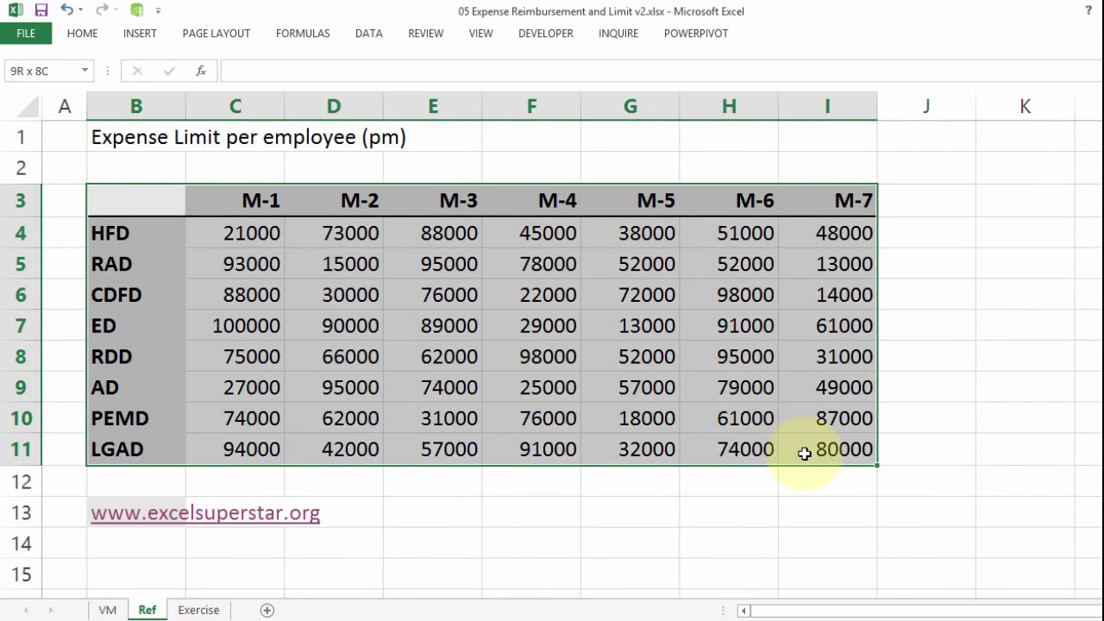
click(621, 328)
click(107, 610)
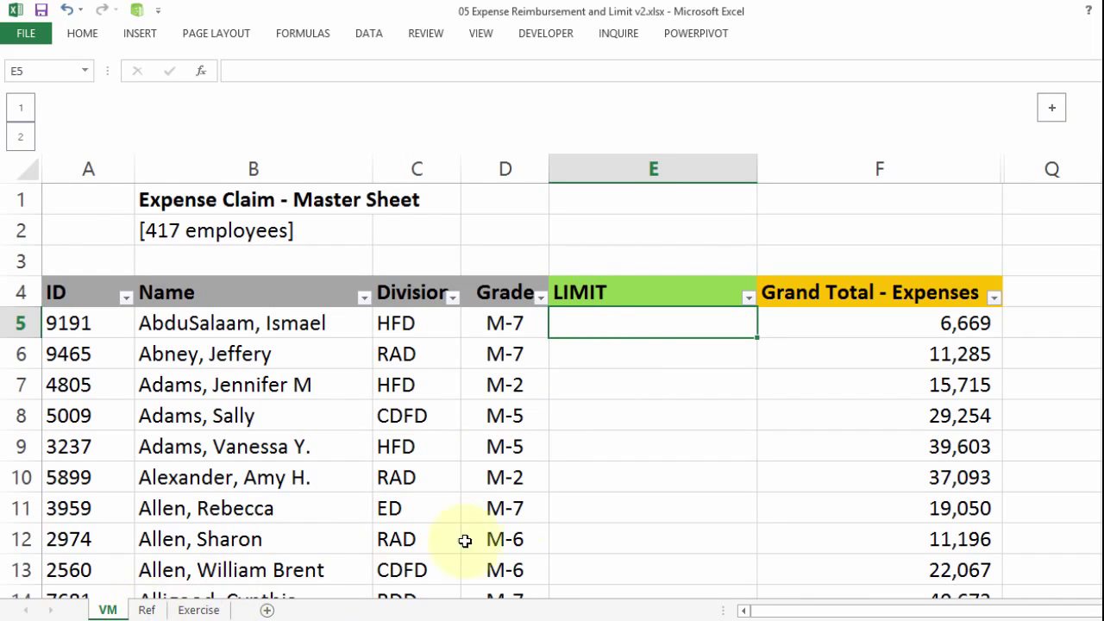
Step: Check the division and grade in row 5 of the VM sheet, and select the LIMIT cell E5
click(398, 325)
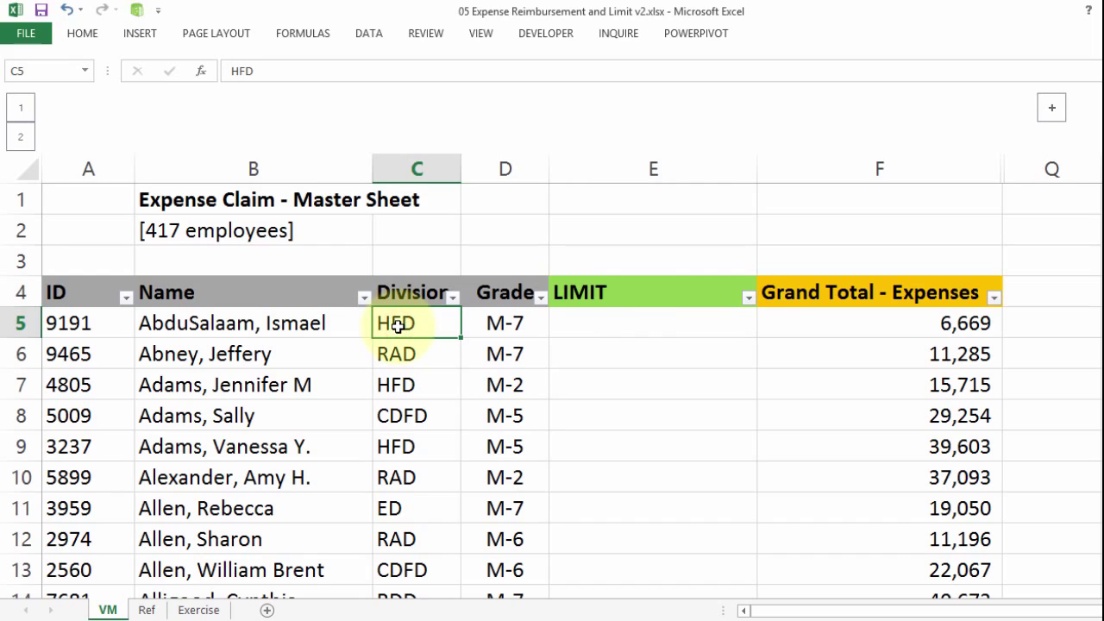
click(489, 324)
click(612, 333)
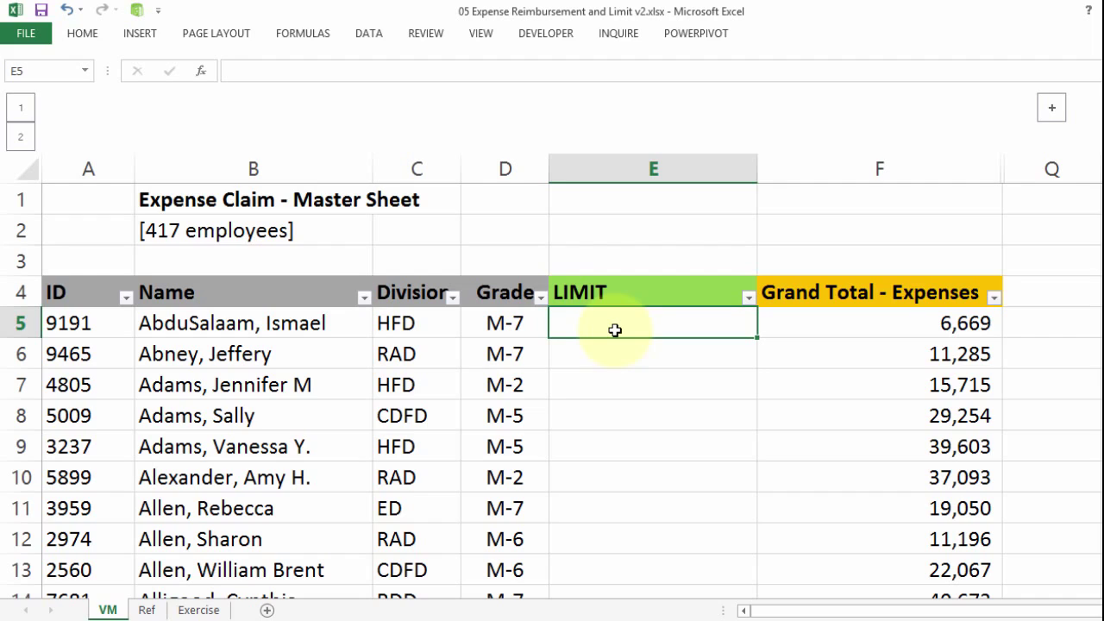
text(=vl)
key(Tab)
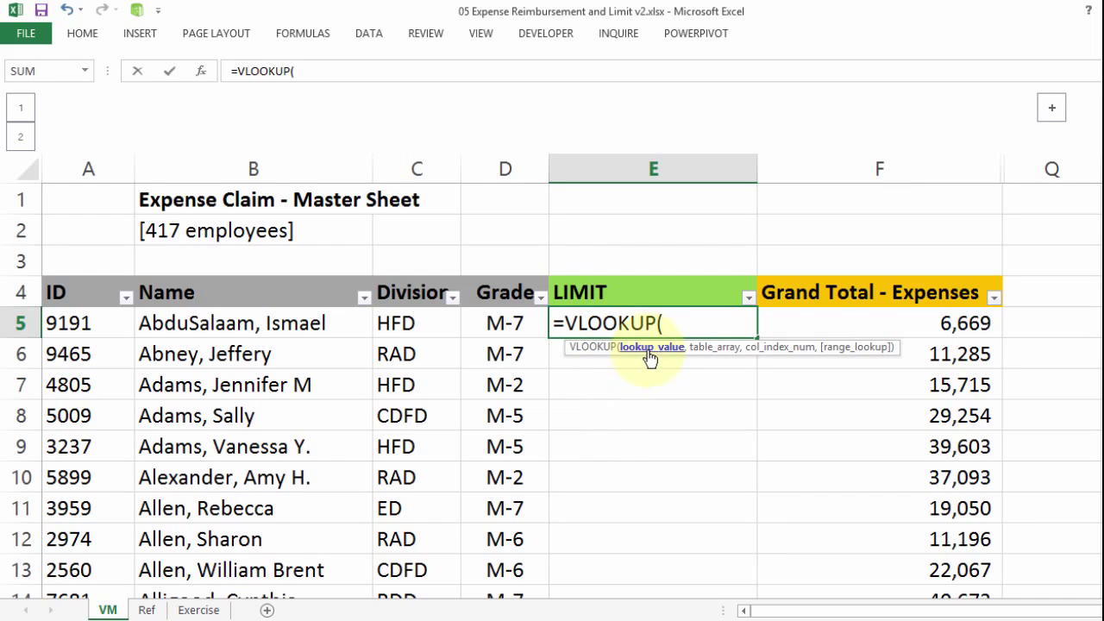
click(422, 322)
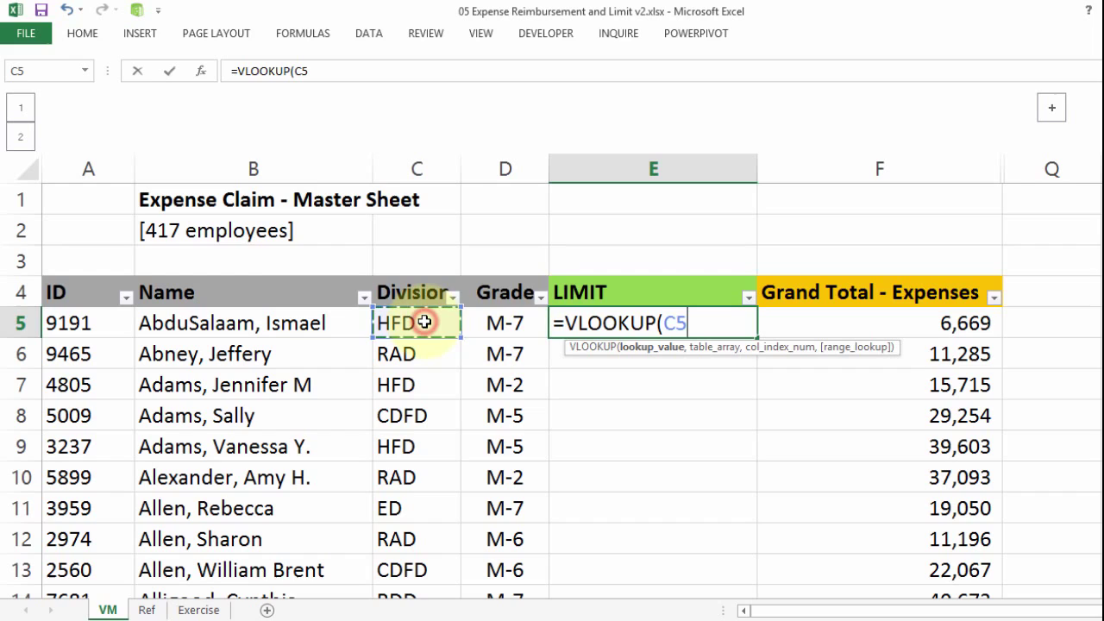
click(520, 321)
drag(441, 322, 491, 323)
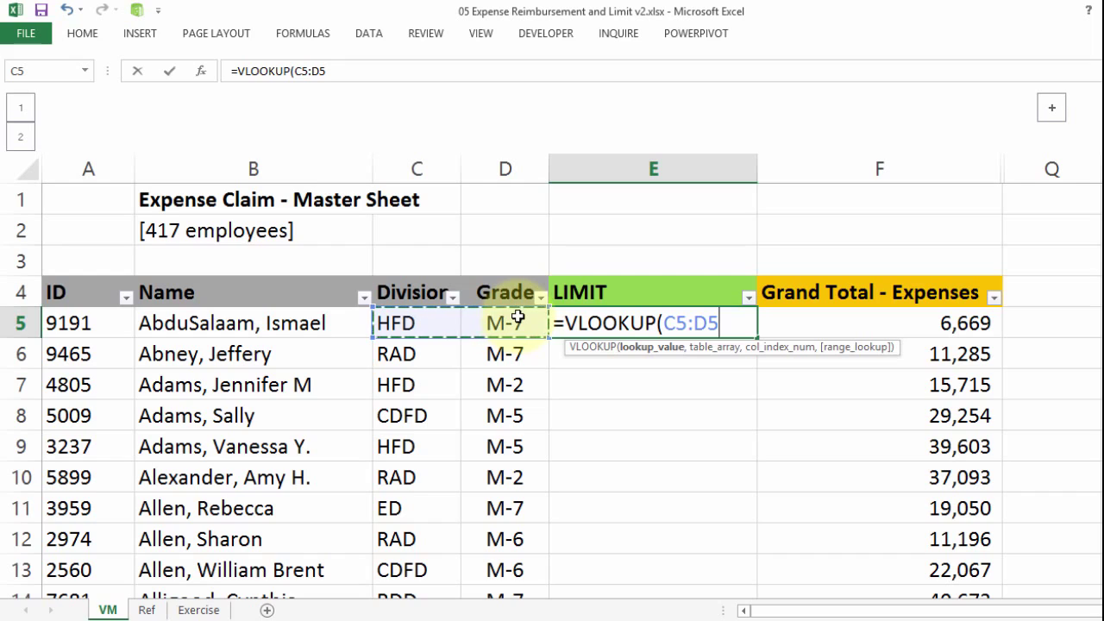
drag(666, 322, 753, 330)
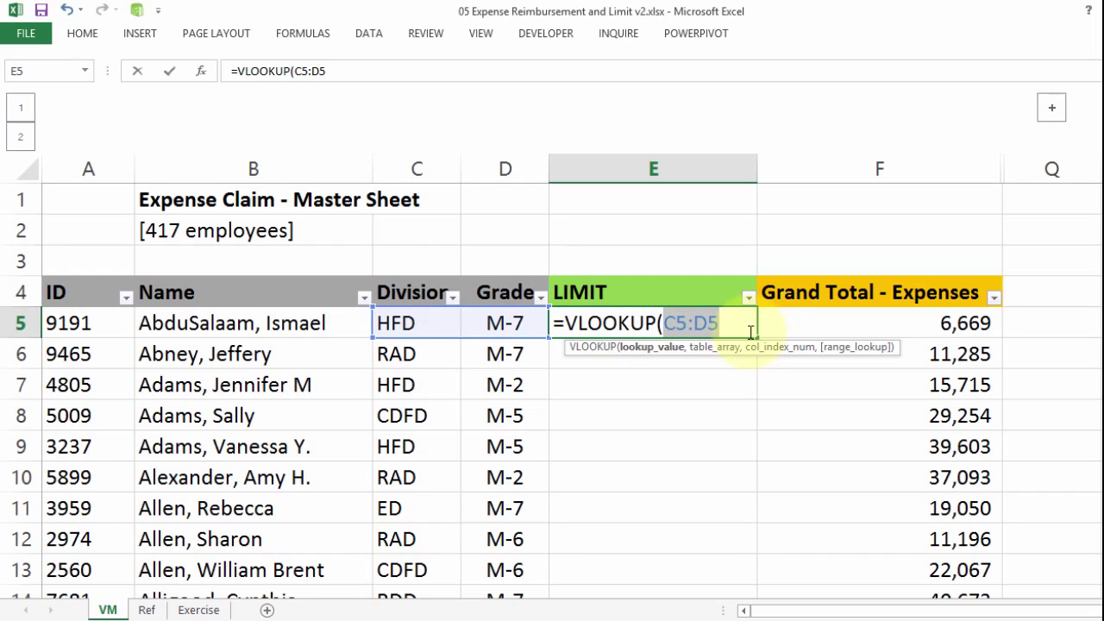
key(BackSpace)
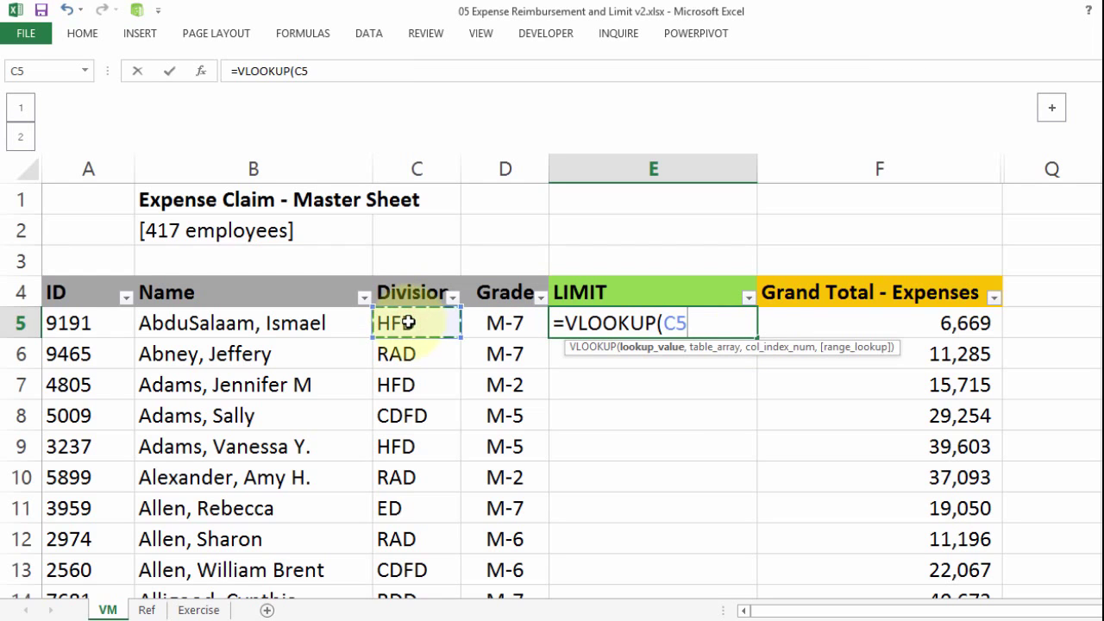
click(146, 610)
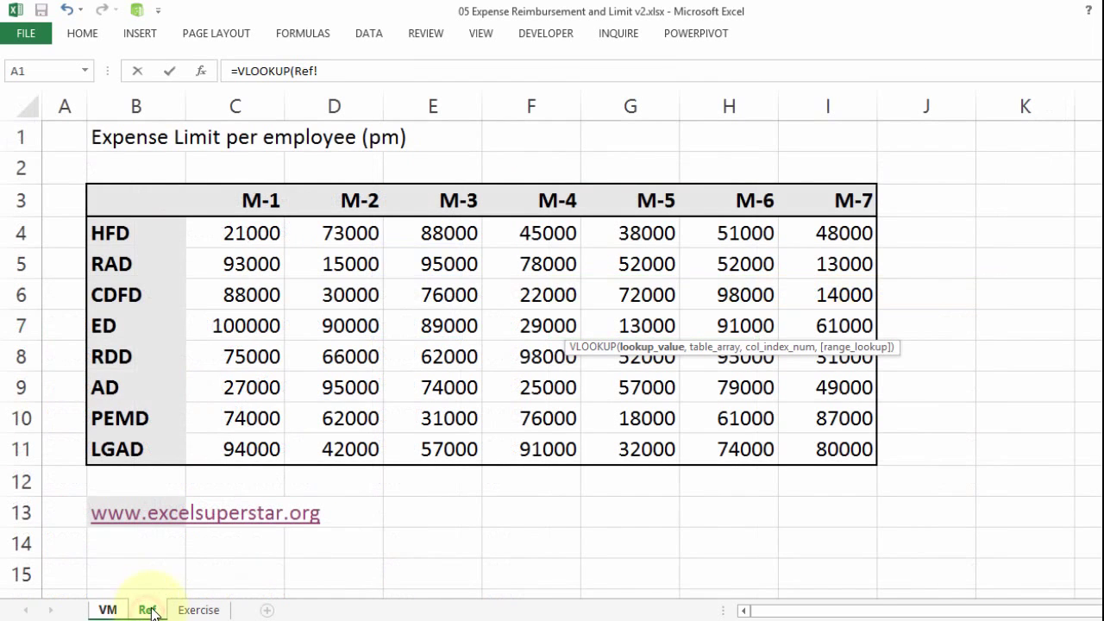
drag(123, 193, 123, 452)
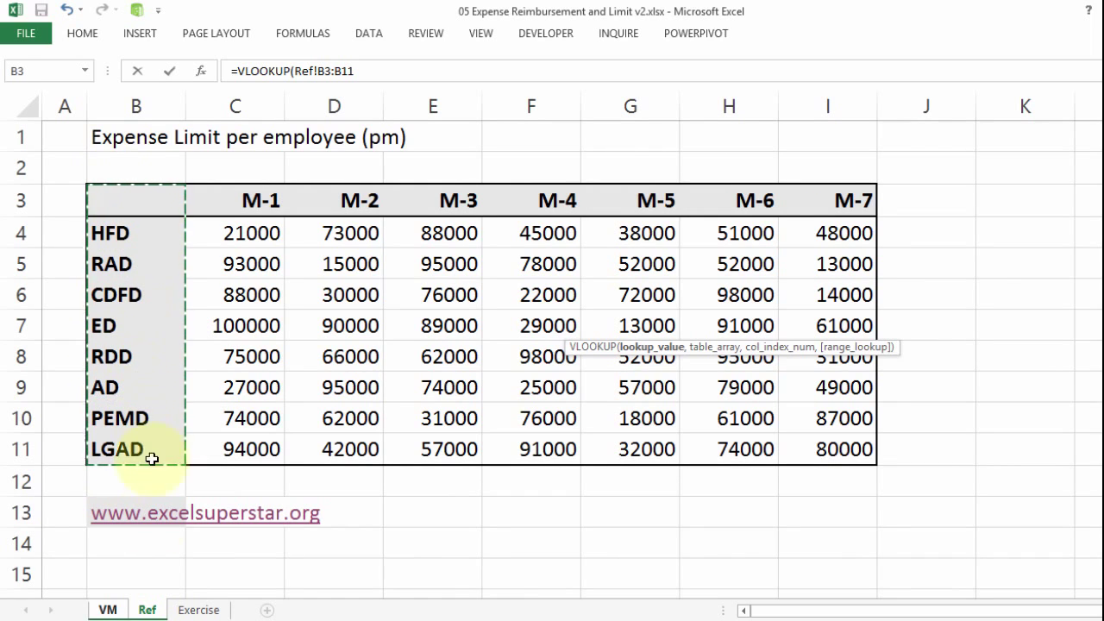
click(114, 607)
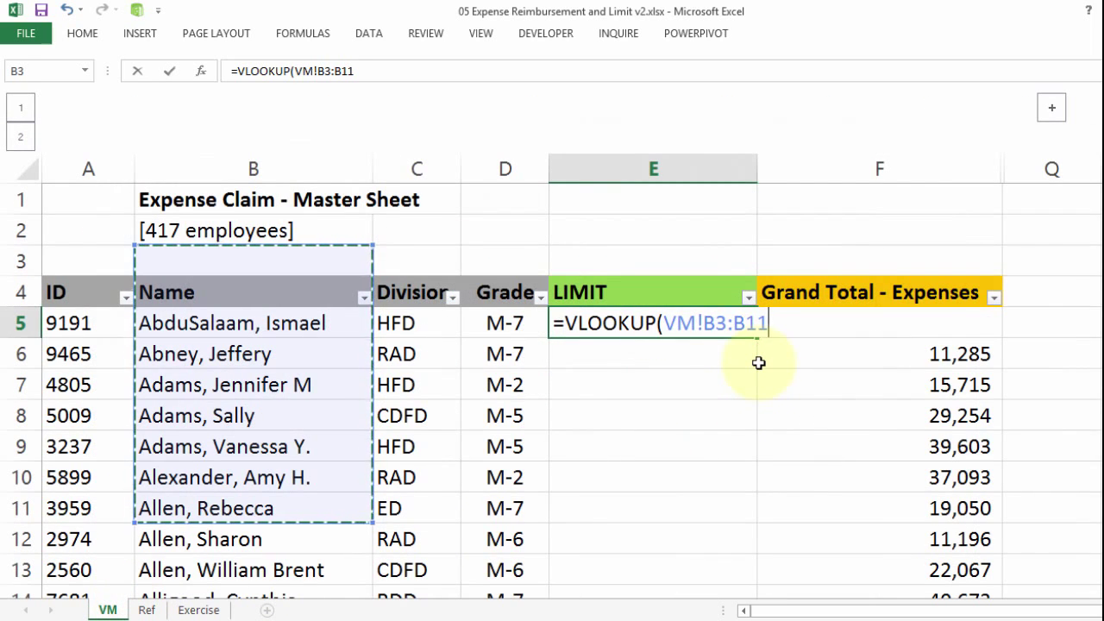
key(Escape)
Step: Start a VLOOKUP formula in LIMIT cell E5 with the division in C5 as the lookup value
text(=vl)
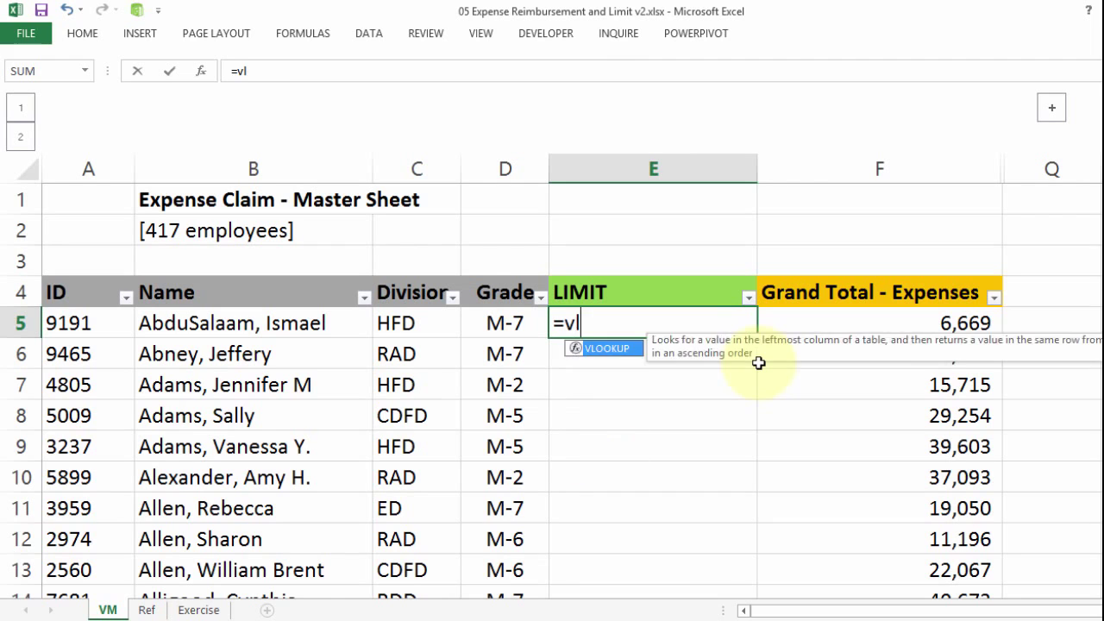
key(Tab)
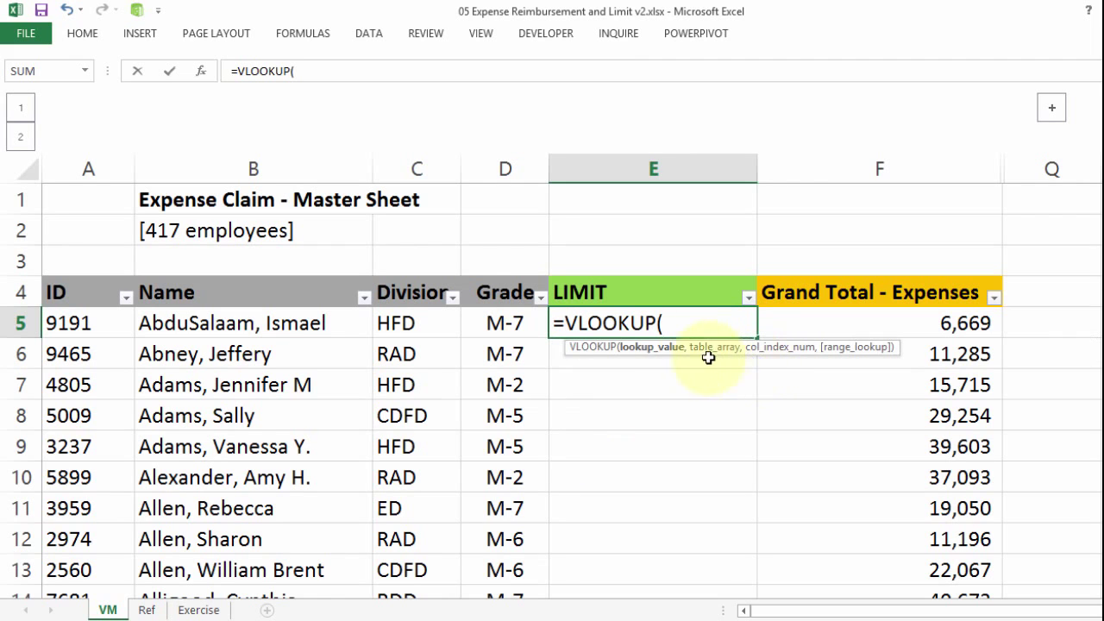
click(431, 323)
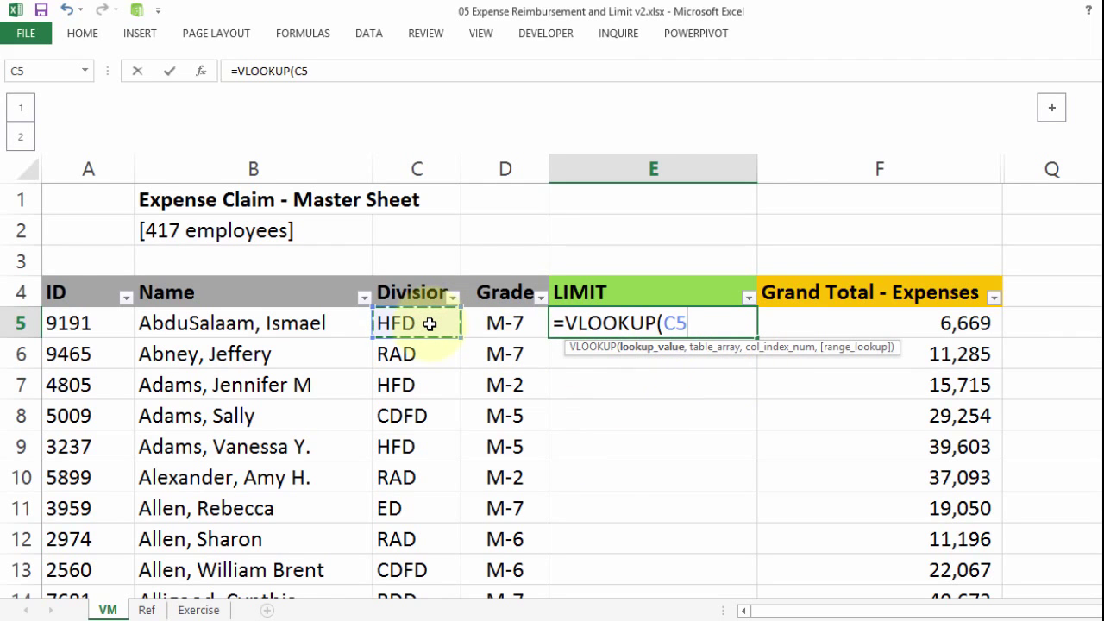
text(,)
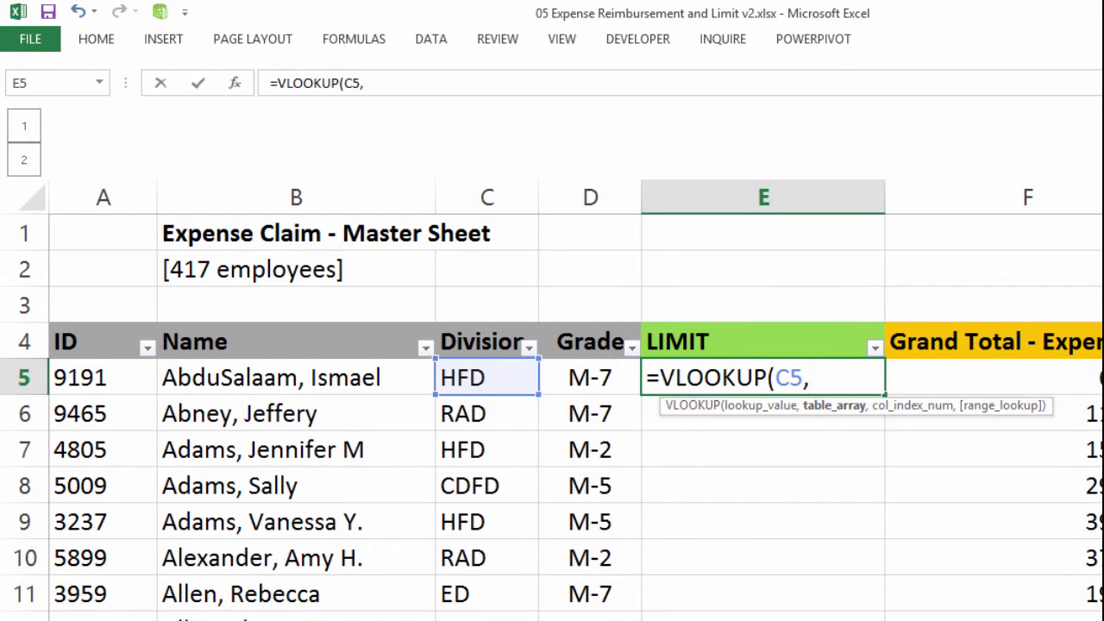
Step: Set the VLOOKUP table array to the whole limit table Ref!$B$3:$I$11 as an absolute reference and proceed to the column index argument
key(ctrl+Page_Down)
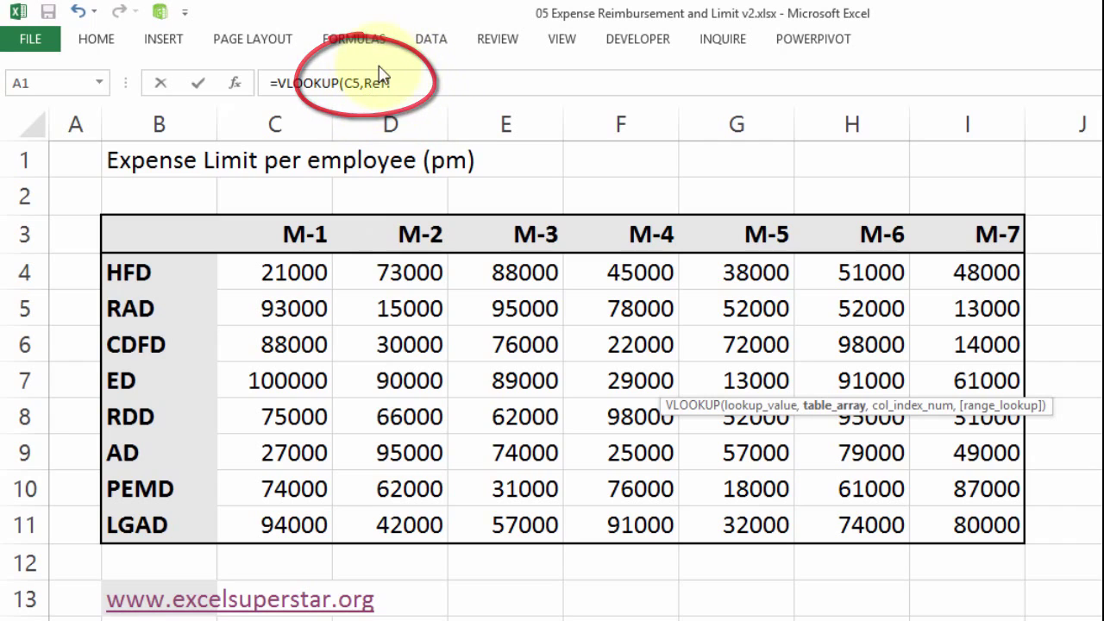
drag(160, 226, 163, 523)
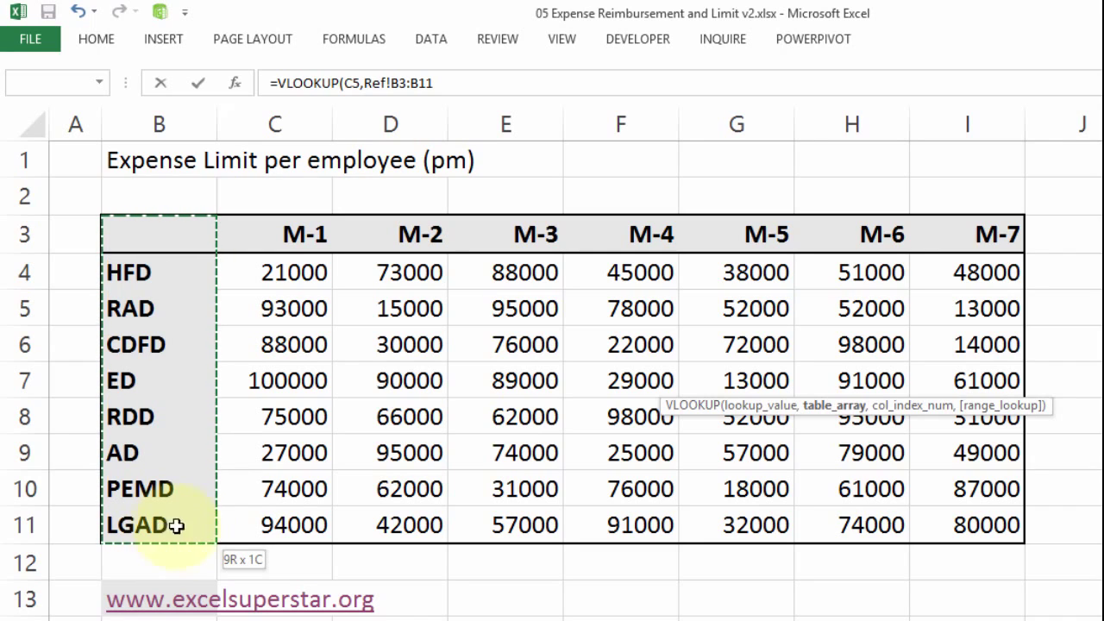
drag(176, 526, 937, 510)
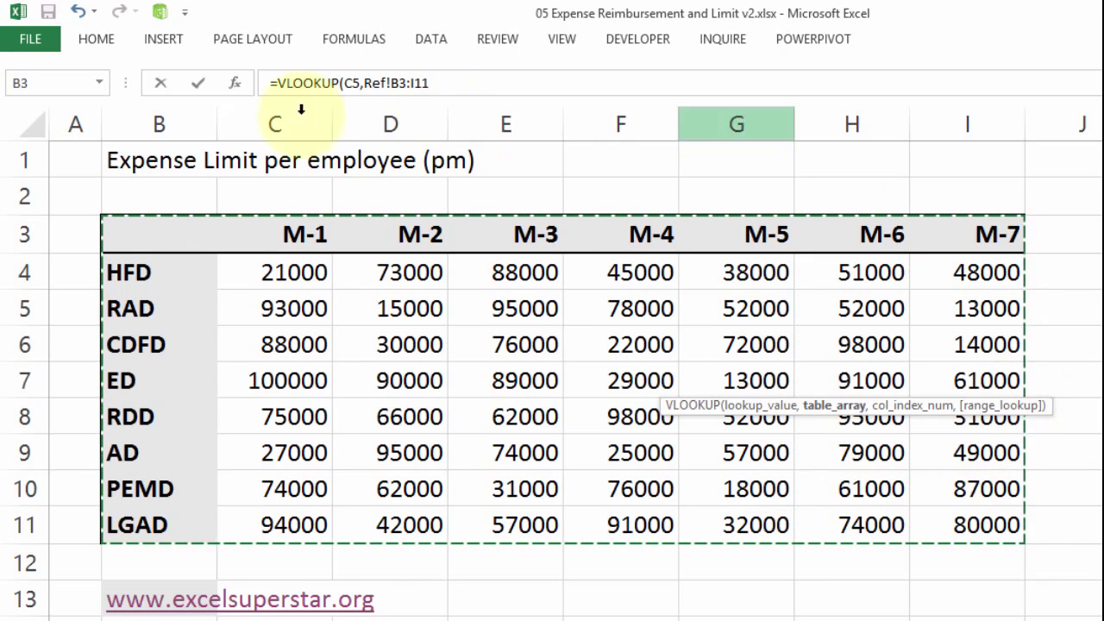
key(F4)
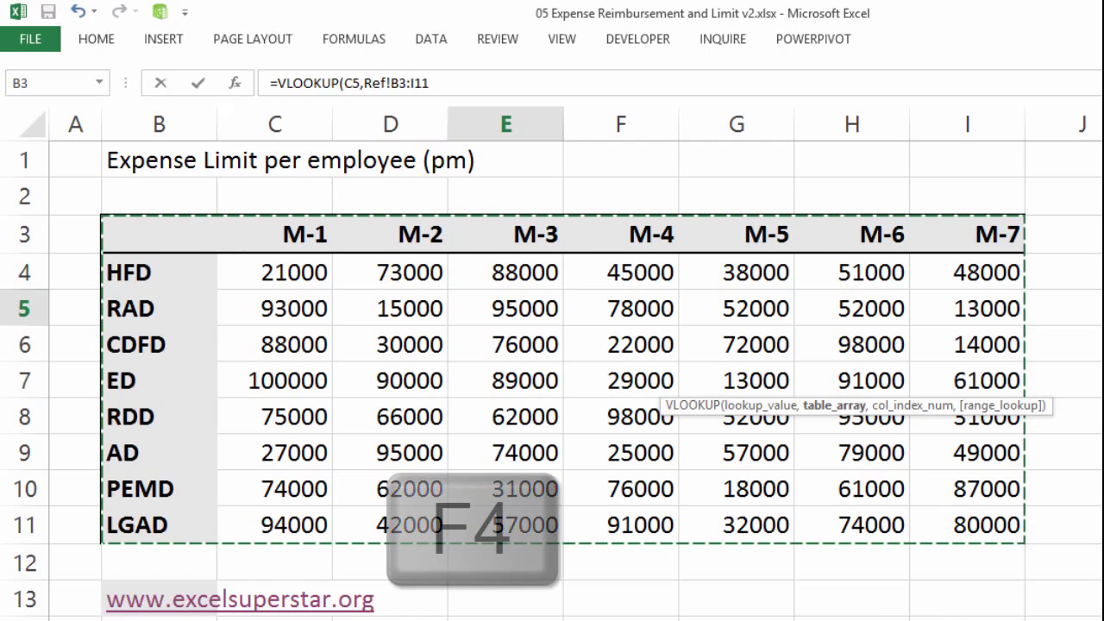
key(F4)
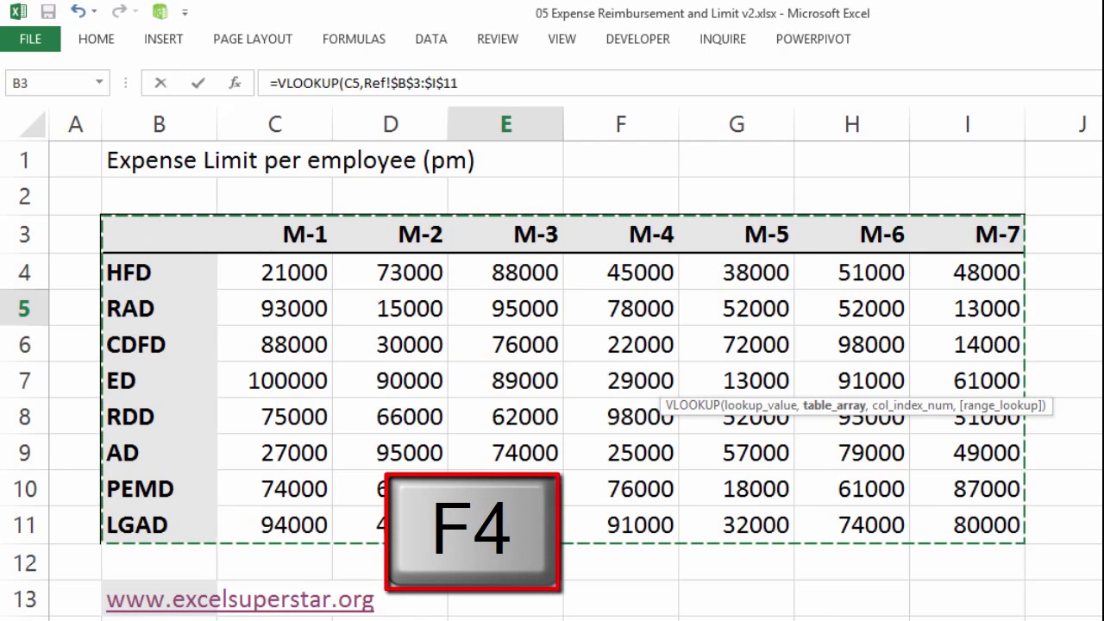
text(,)
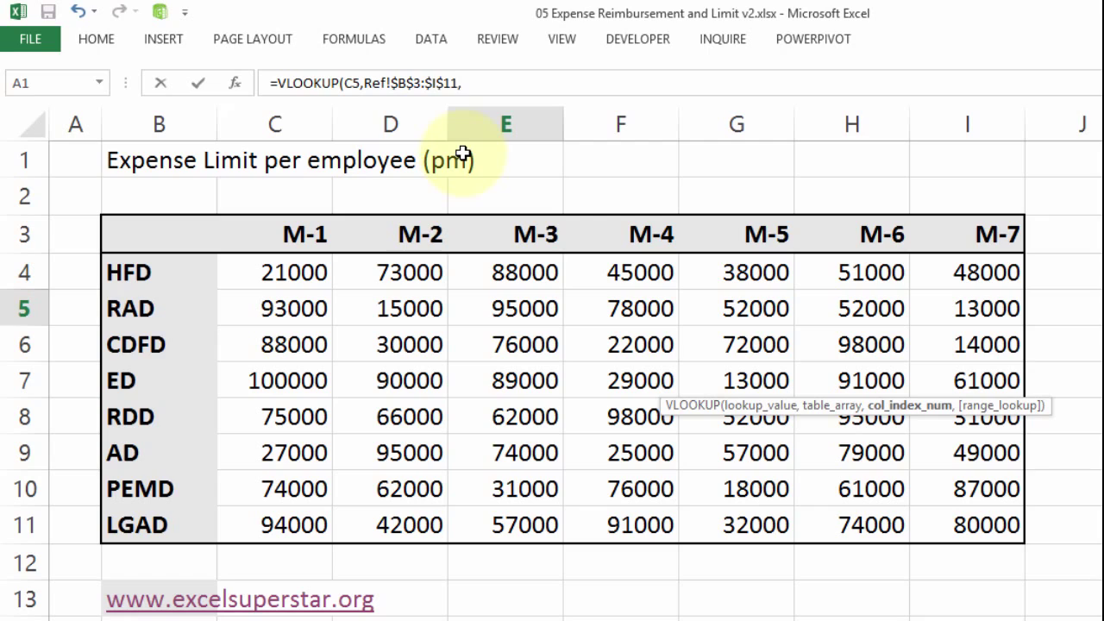
click(476, 82)
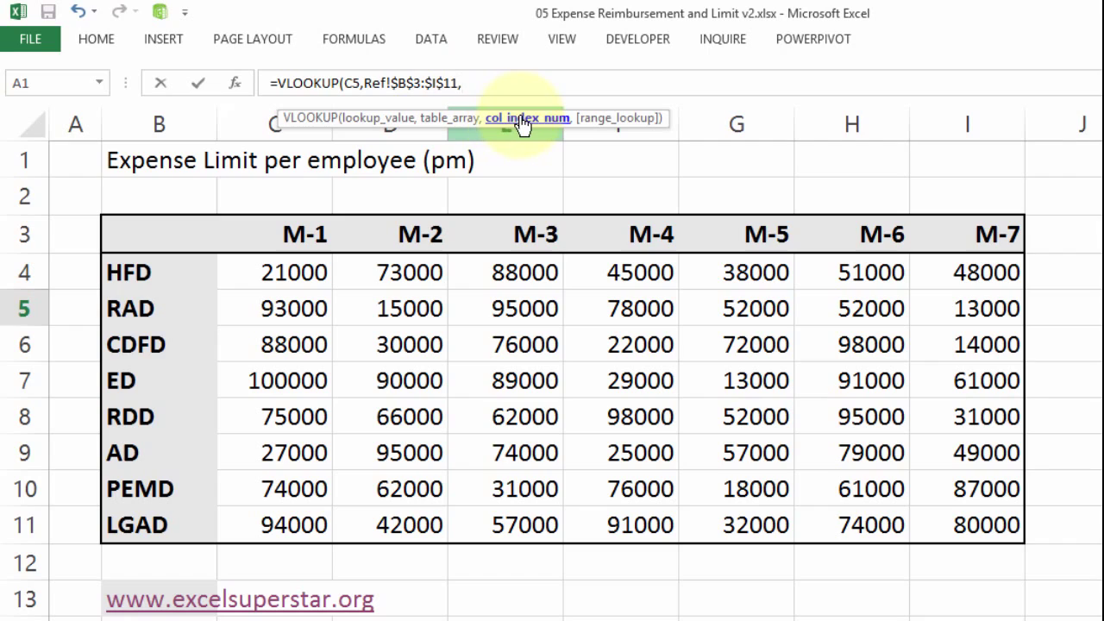
Step: Complete the VLOOKUP in E5 with column index 2 and 0 for an exact match
click(477, 84)
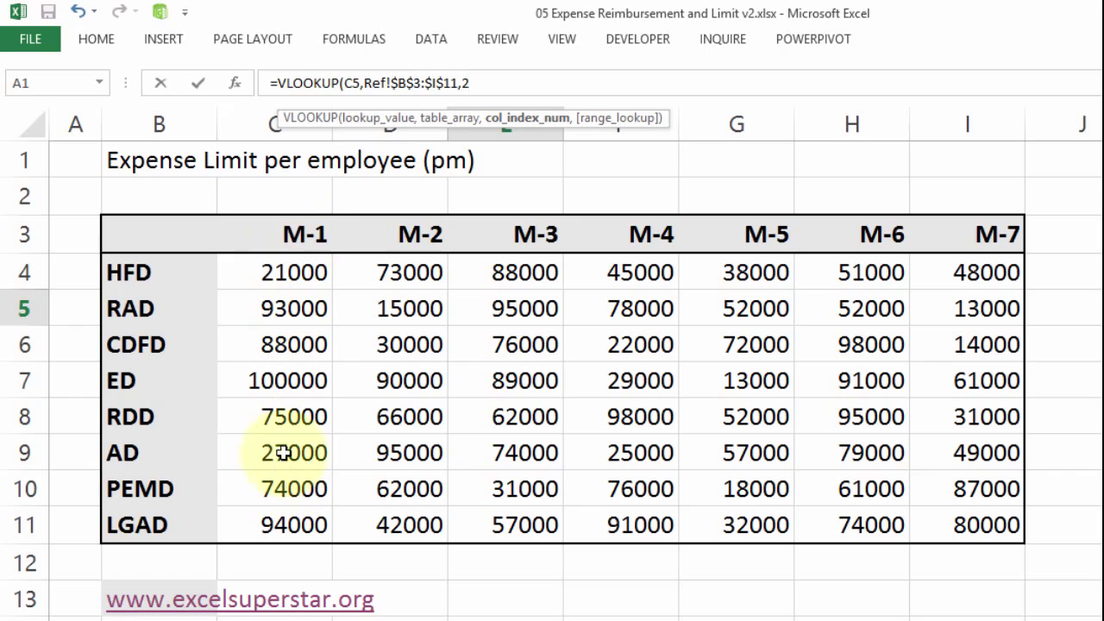
text(,)
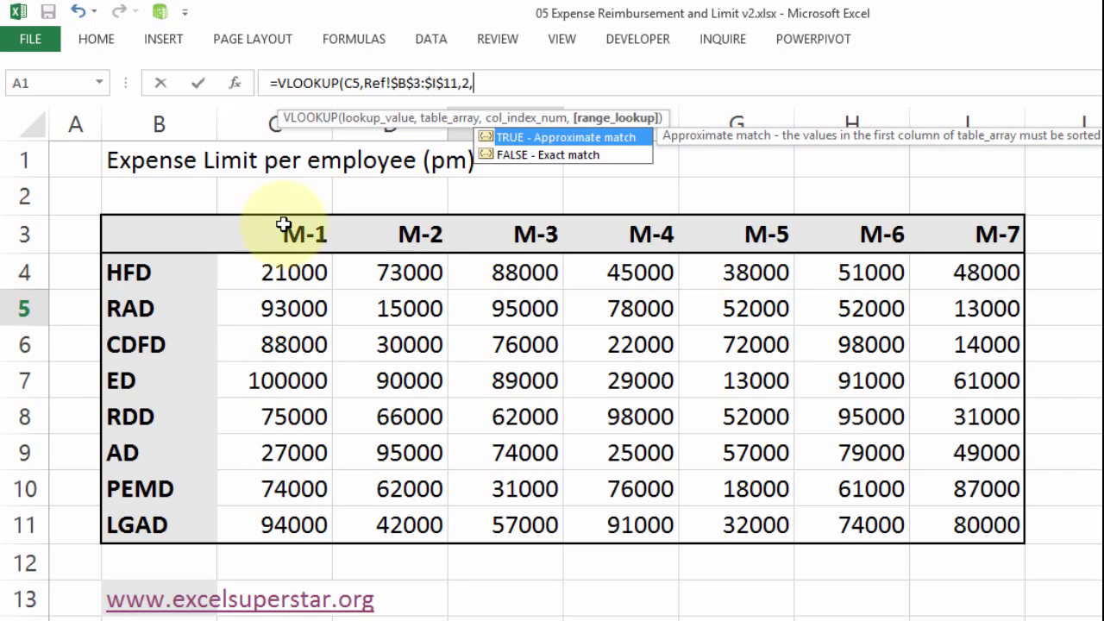
click(549, 155)
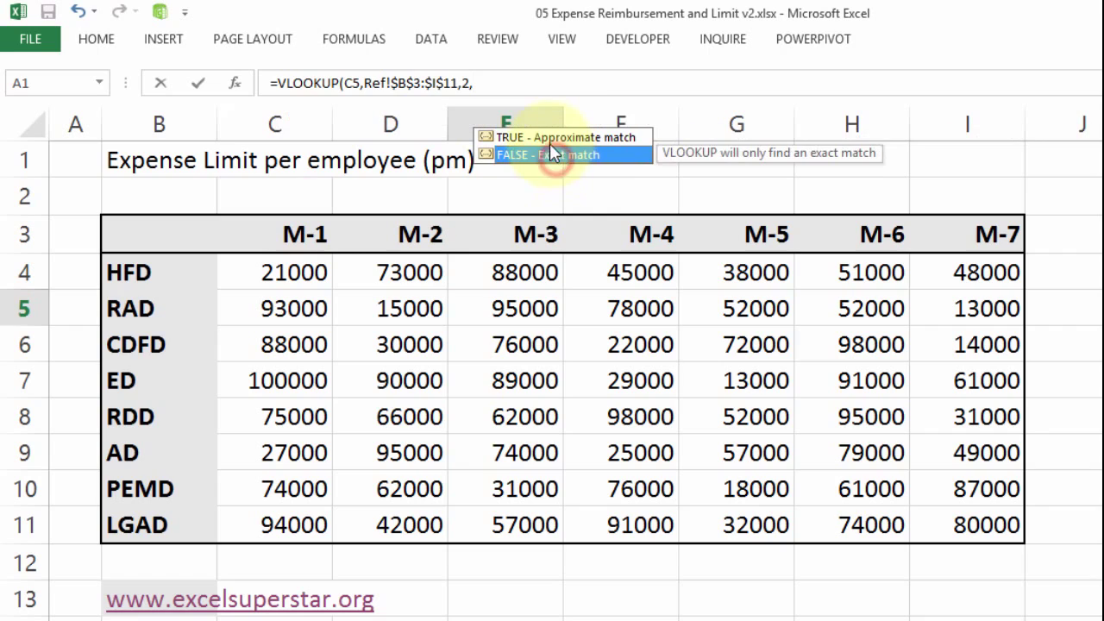
click(547, 140)
click(522, 158)
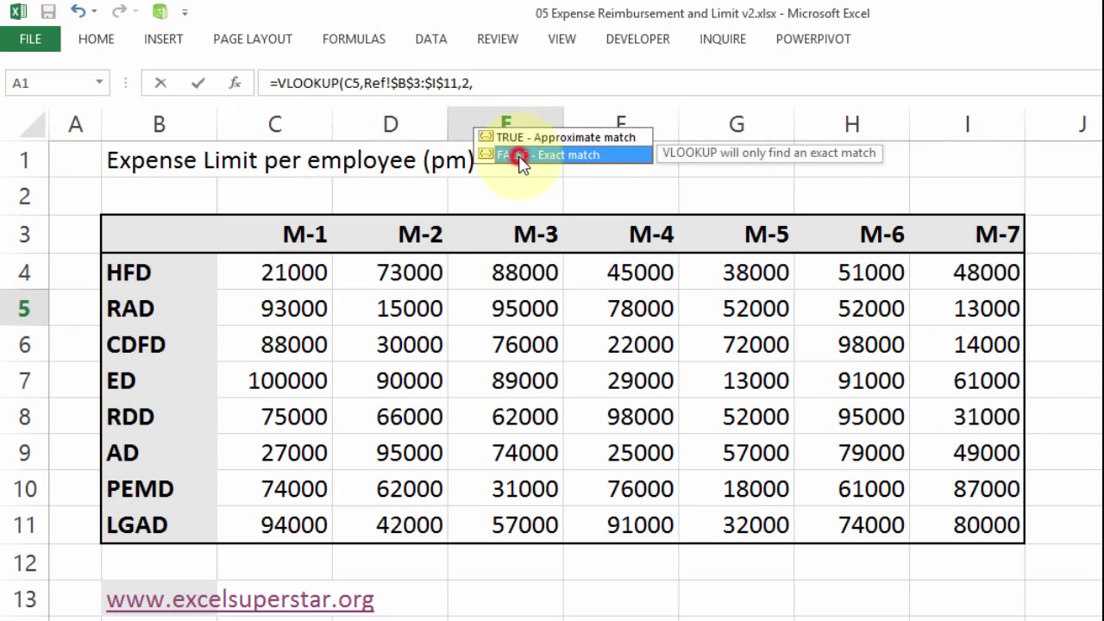
click(507, 88)
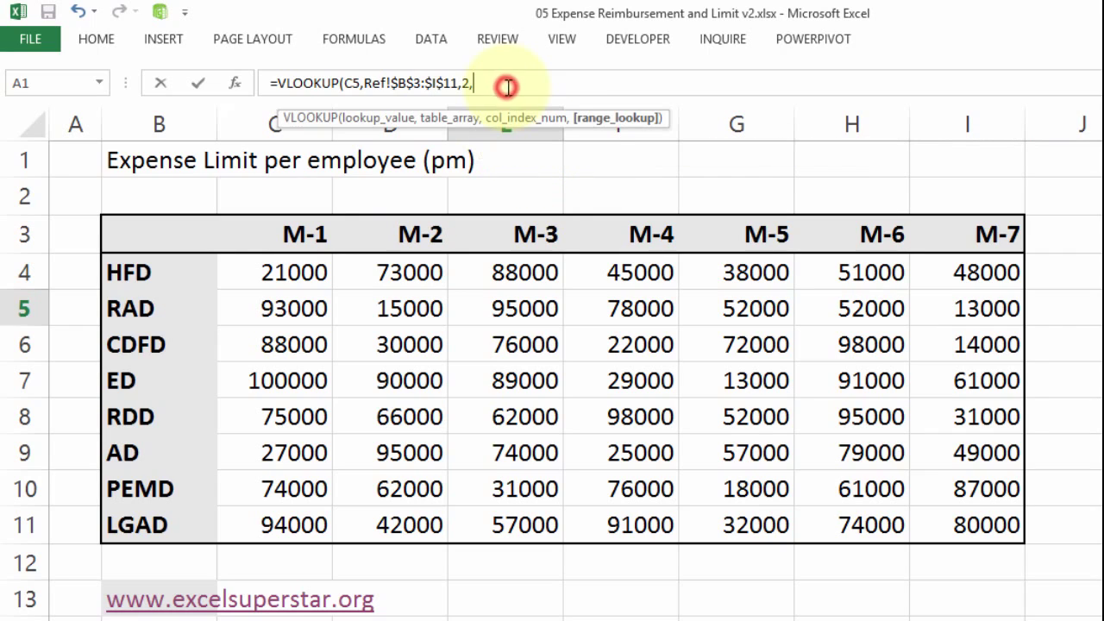
text(0)
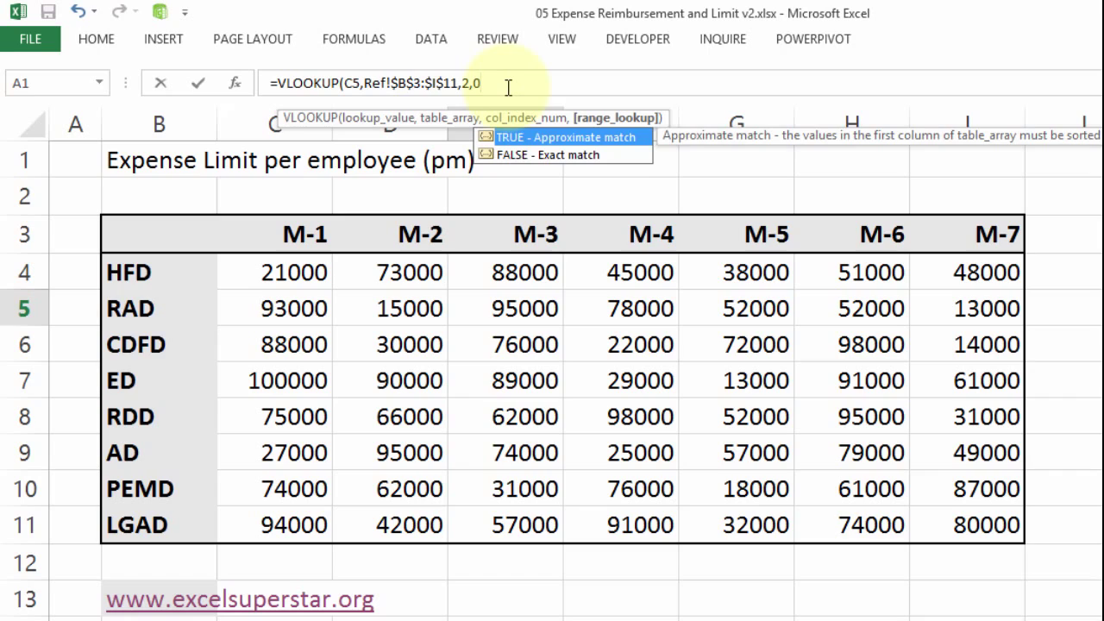
text())
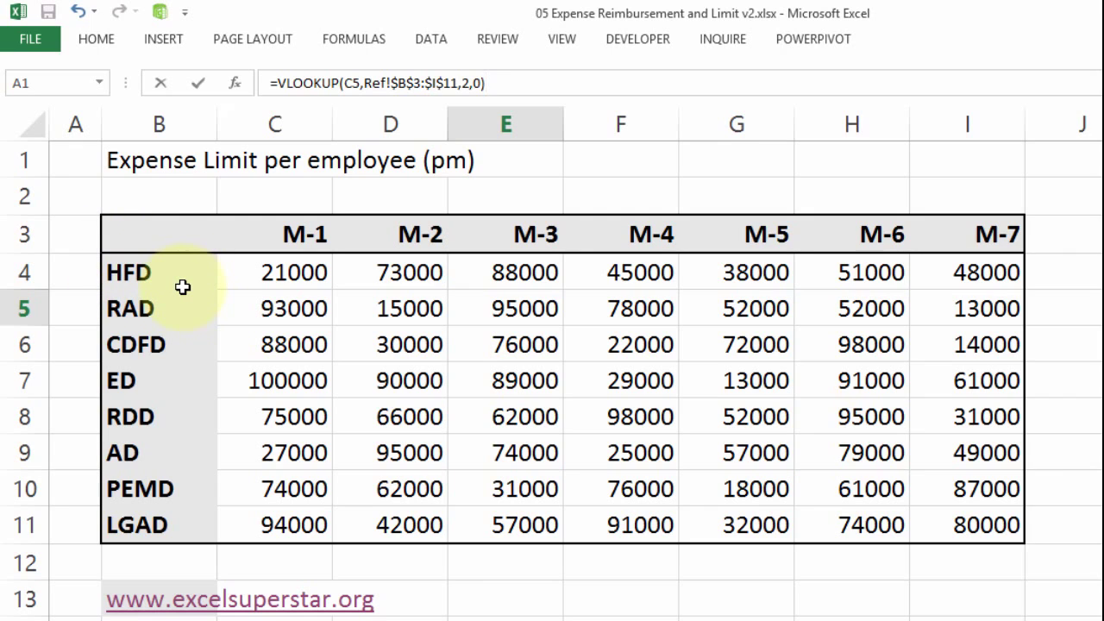
key(Return)
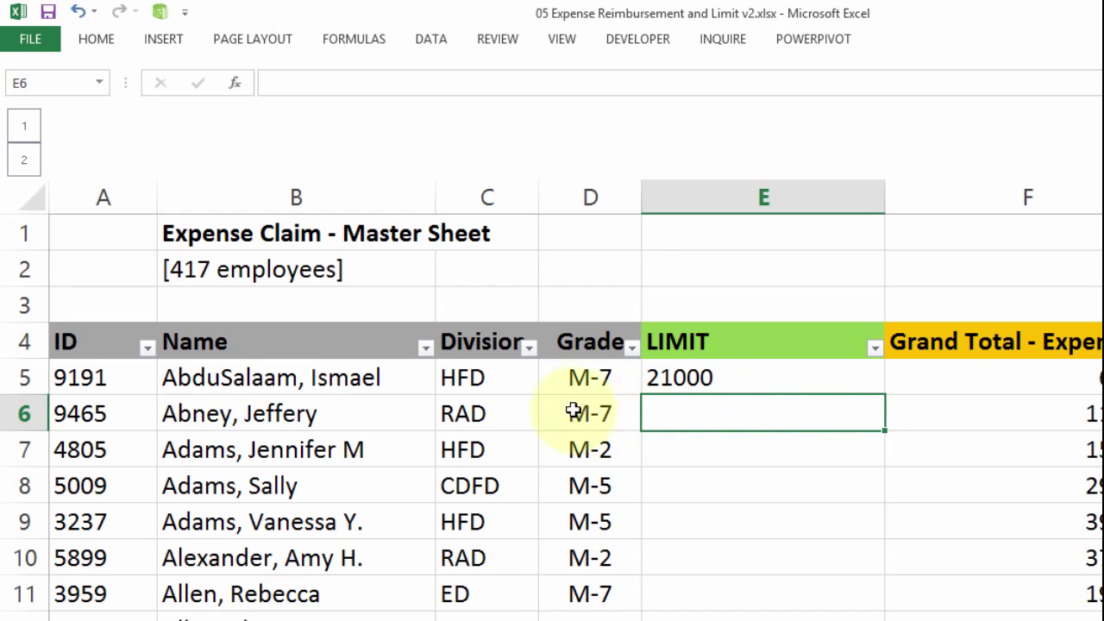
Step: Check the grade in D5 and count the Ref table's columns from B3 across to the M-7 column
click(601, 377)
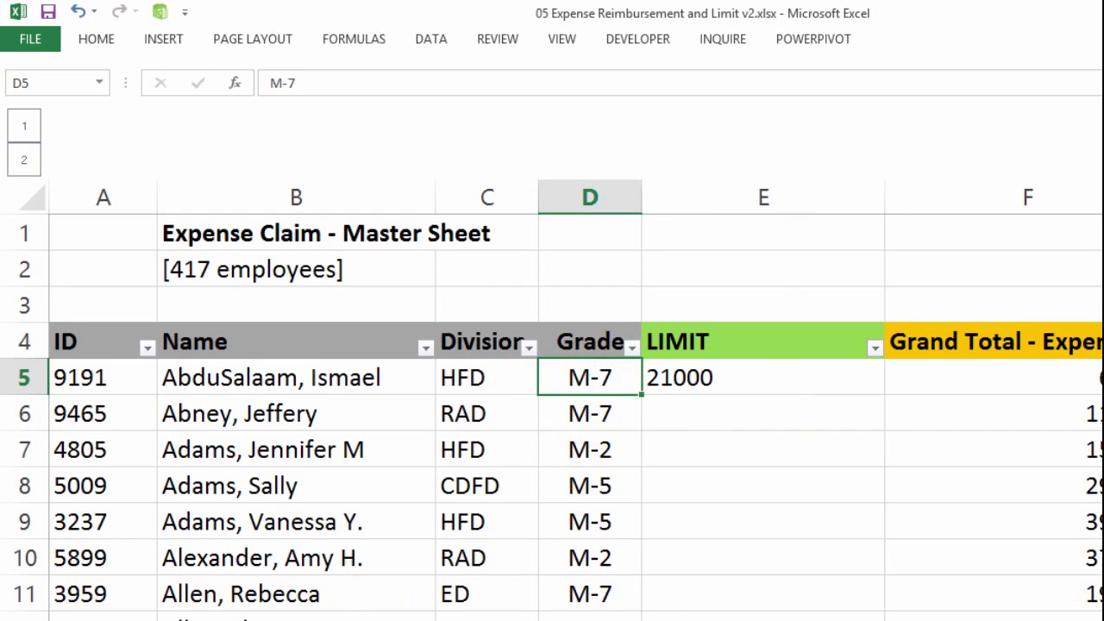
click(178, 619)
click(159, 226)
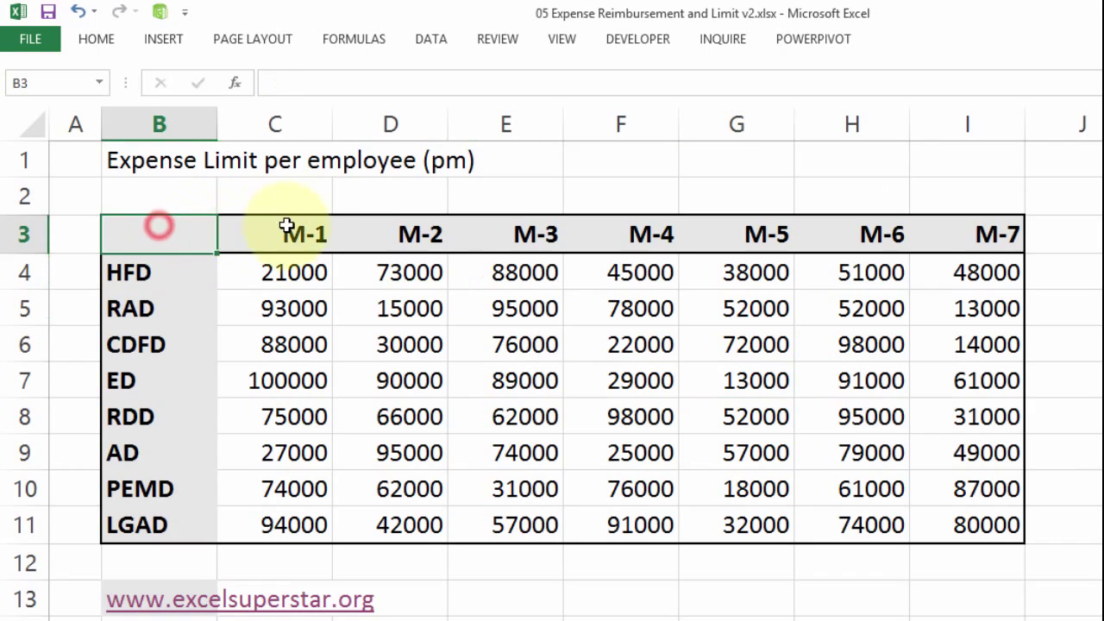
click(287, 226)
click(429, 231)
click(547, 233)
click(670, 232)
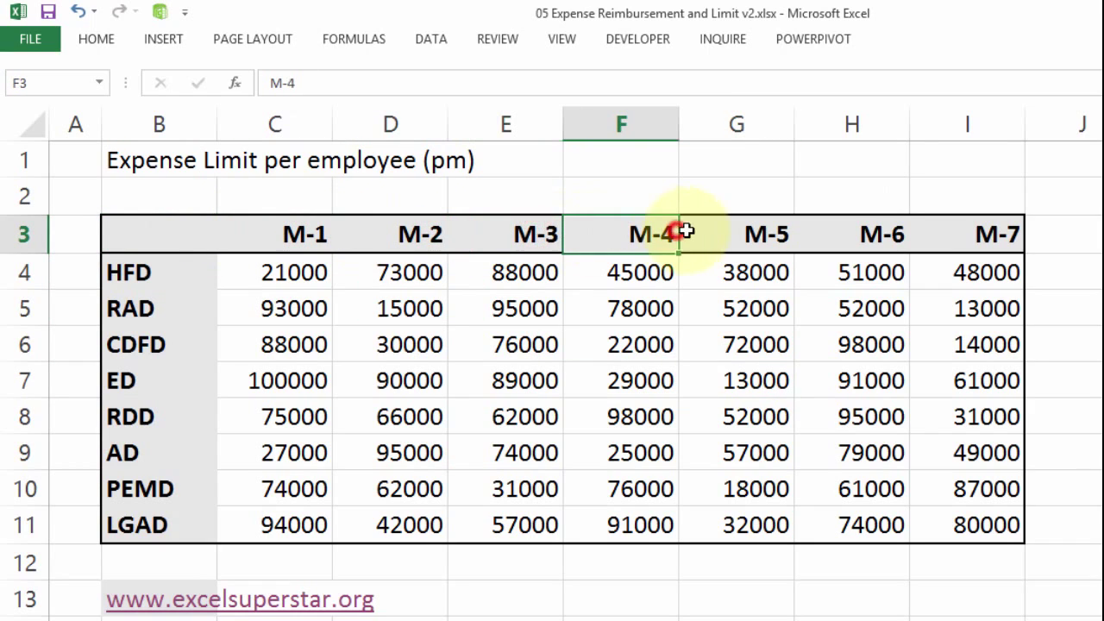
click(759, 234)
click(848, 234)
click(970, 233)
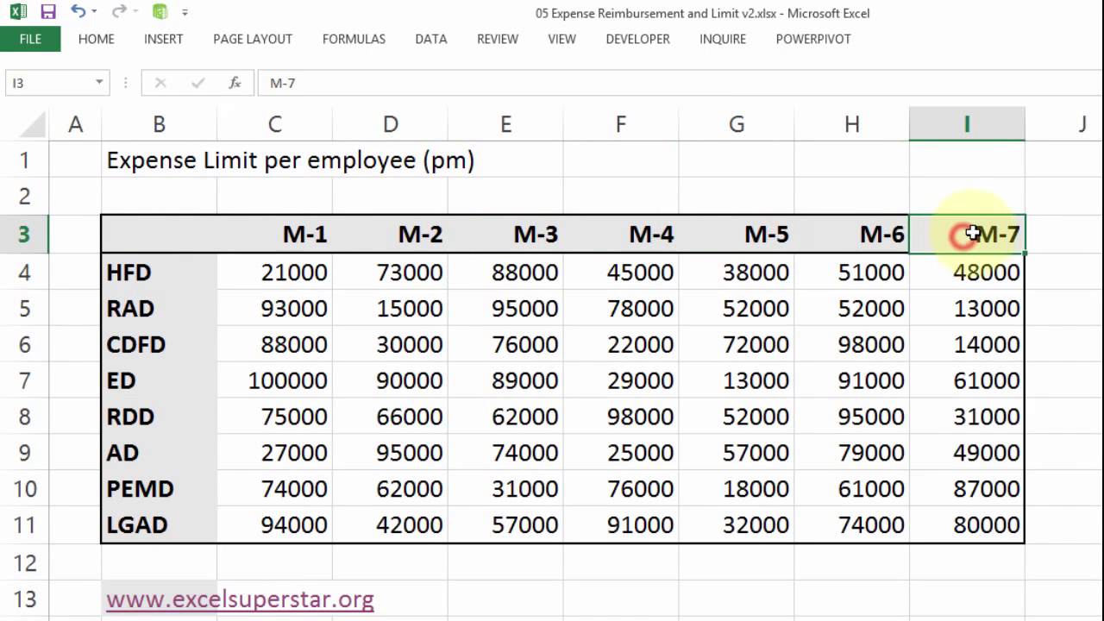
drag(996, 305, 992, 526)
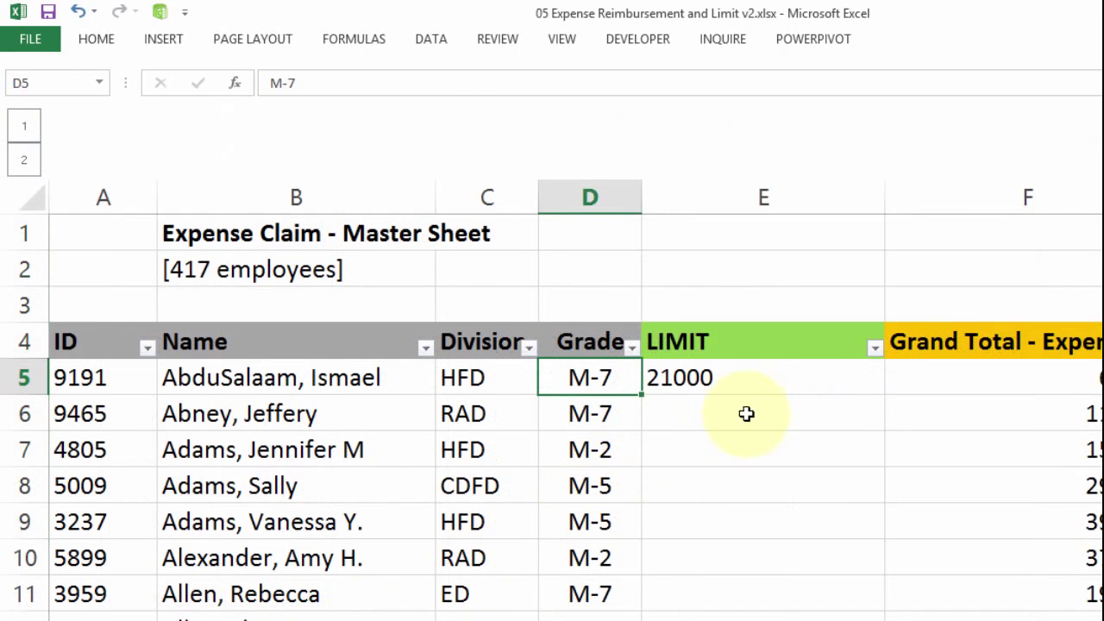
Step: Set the column index of the VLOOKUP in LIMIT cell E5 to 8
click(730, 376)
double_click(727, 375)
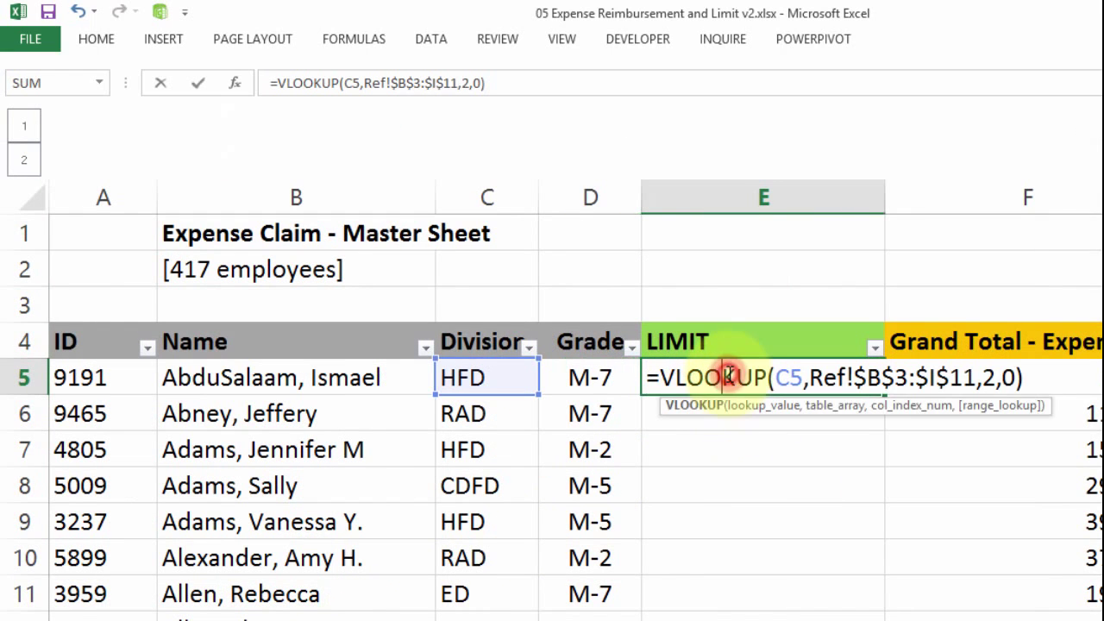
double_click(989, 377)
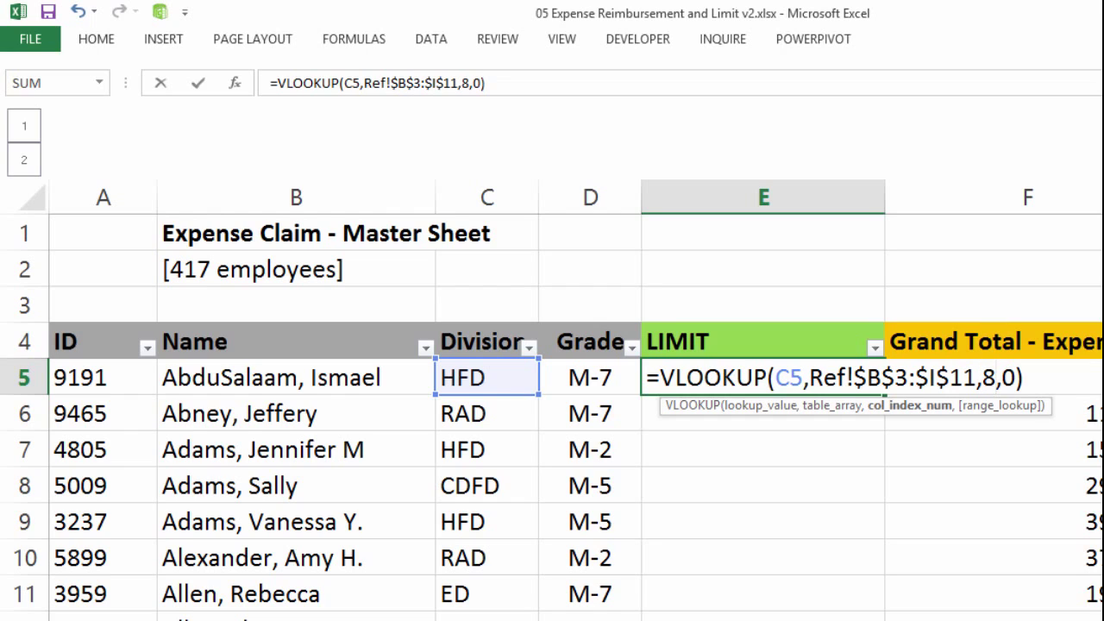
text(8)
key(Return)
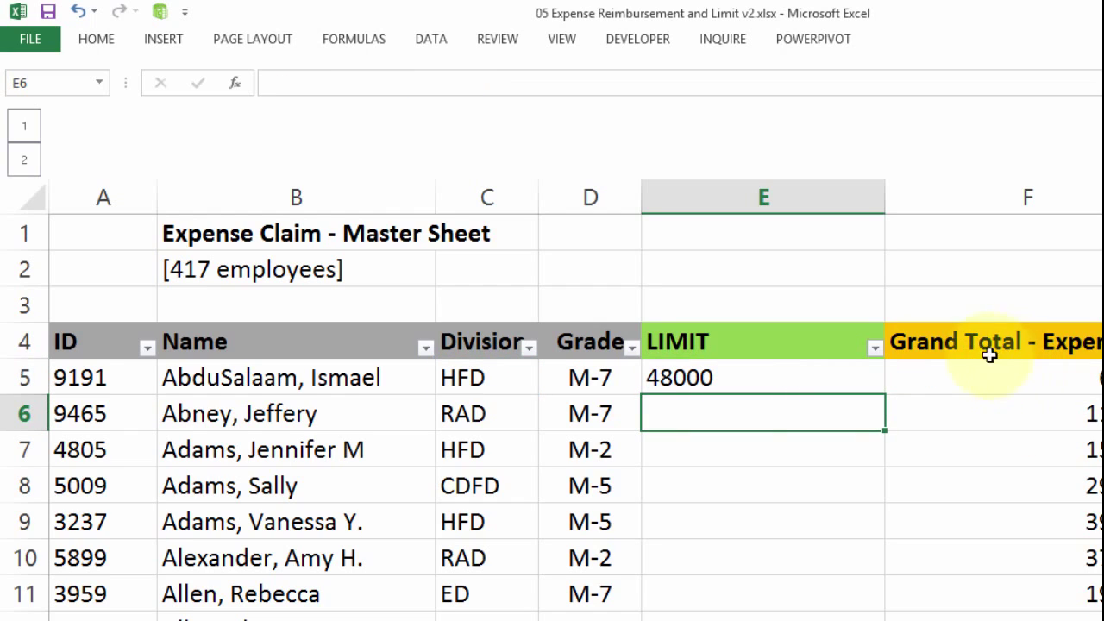
Step: Check the limit in E5 against the HFD row and M-7 column of the Ref table, and return to the VM sheet
click(501, 381)
click(572, 377)
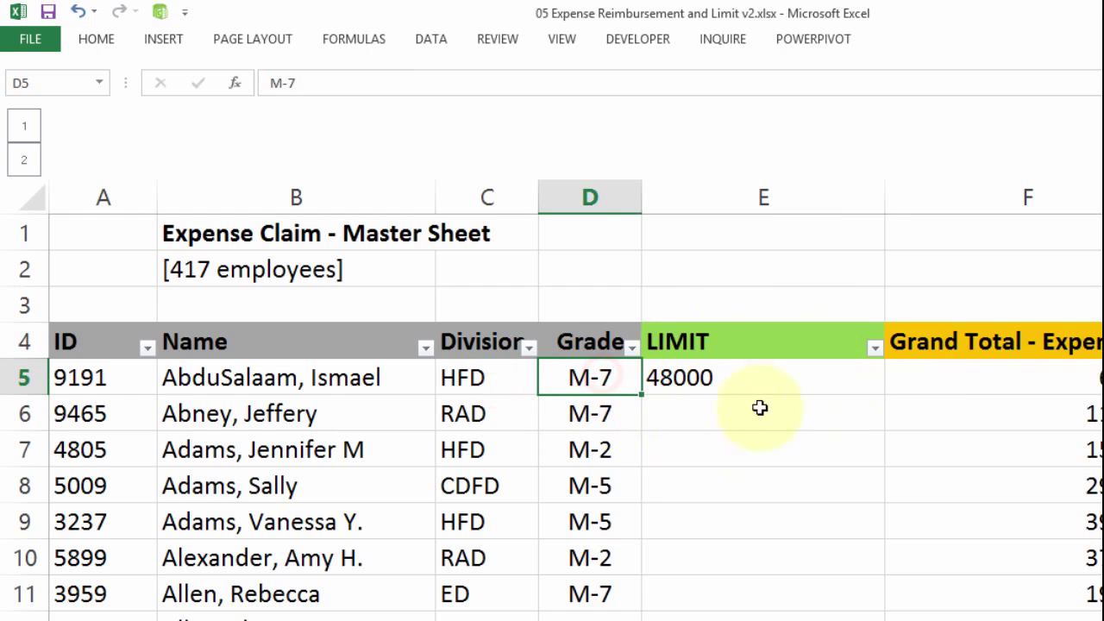
key(ctrl+Page_Down)
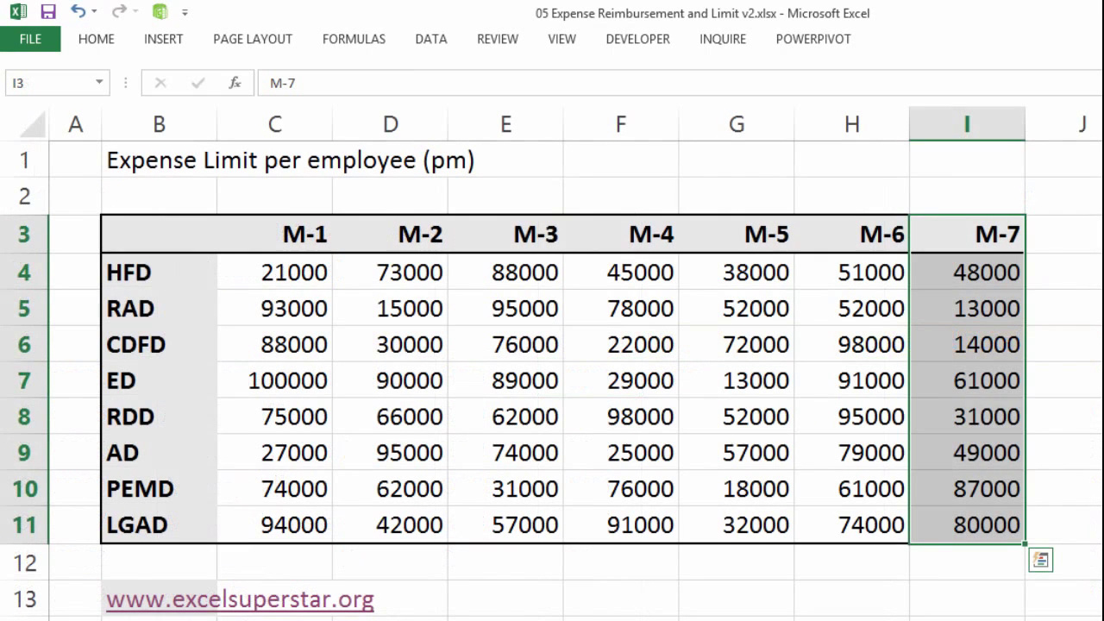
click(144, 276)
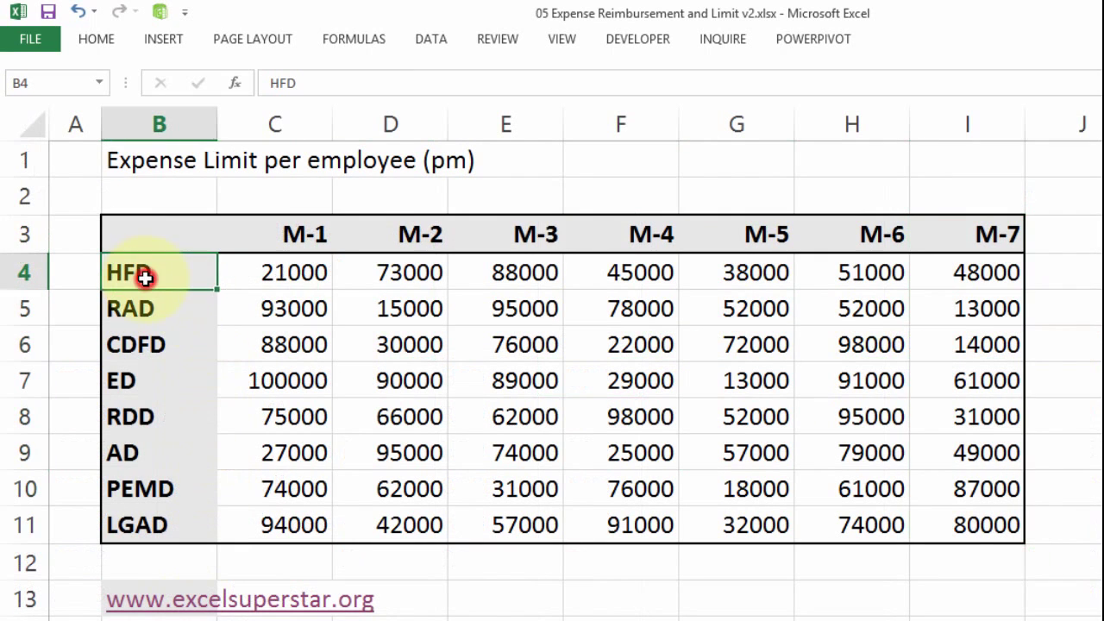
click(992, 275)
key(ctrl+Page_Up)
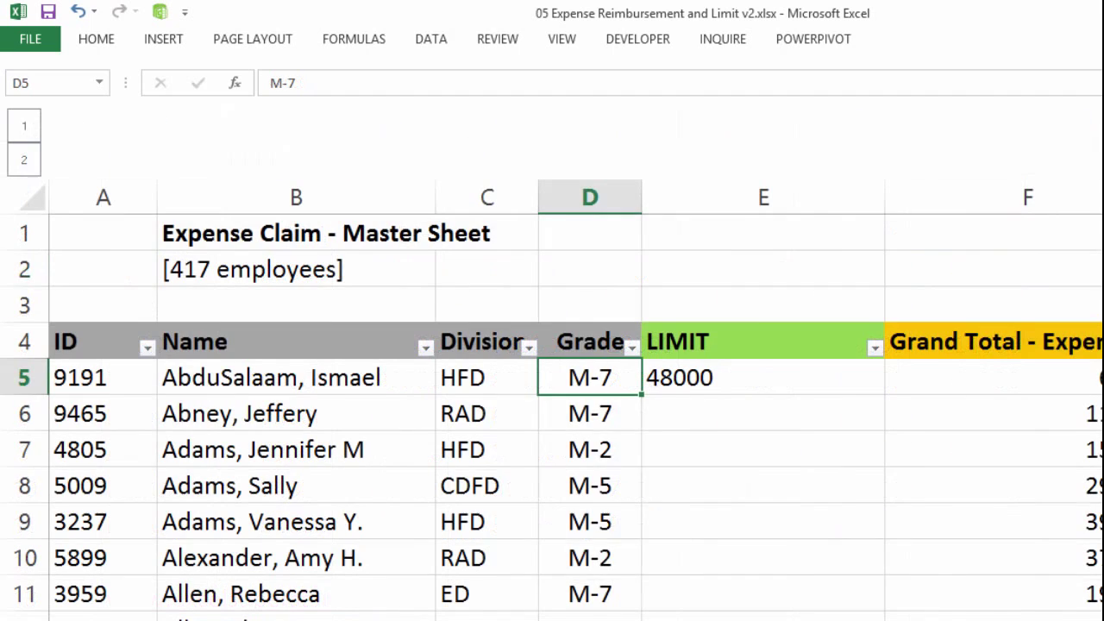
Step: Test the limit formula by changing the grade in D5 to M-6, and undo the change
double_click(604, 377)
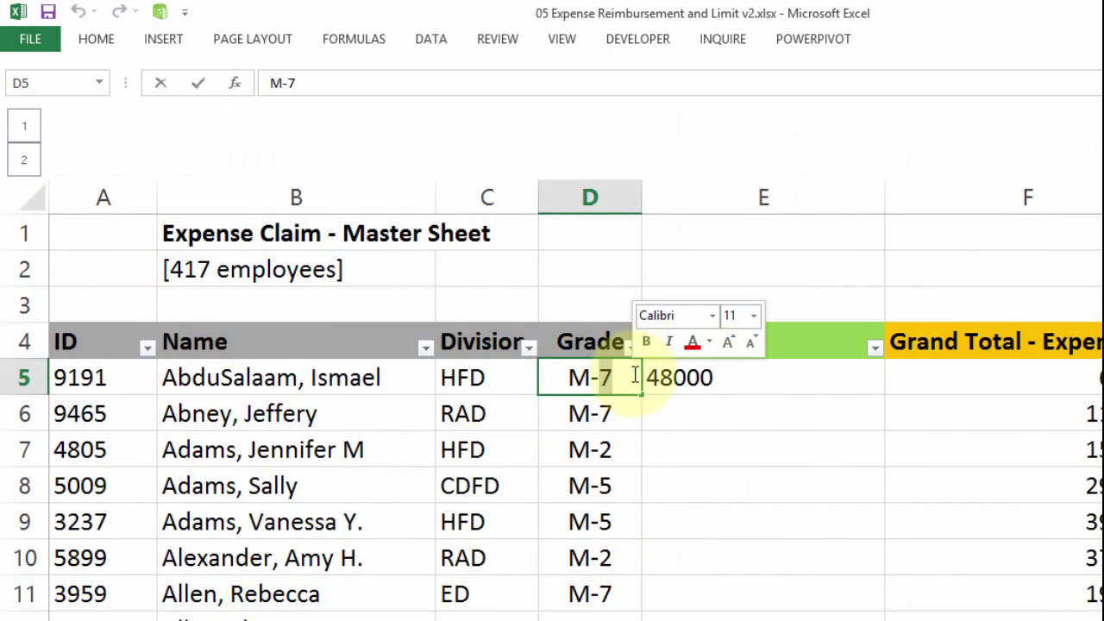
key(BackSpace)
text(6)
key(Tab)
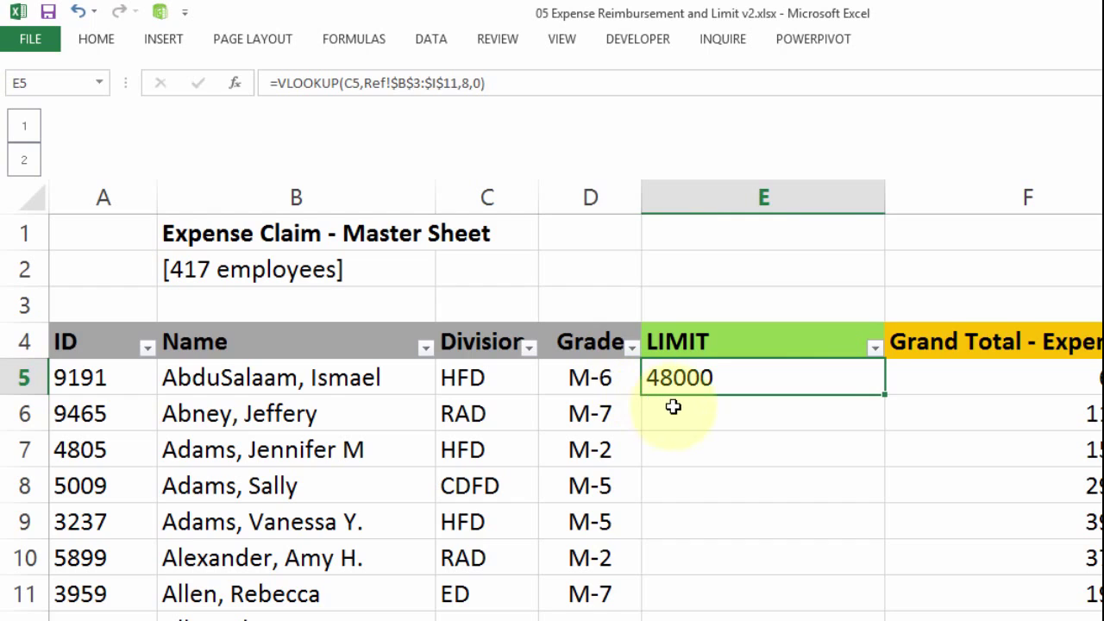
key(ctrl+z)
Step: Inspect the hard-coded column index argument of the VLOOKUP formula in E5
click(759, 377)
double_click(673, 377)
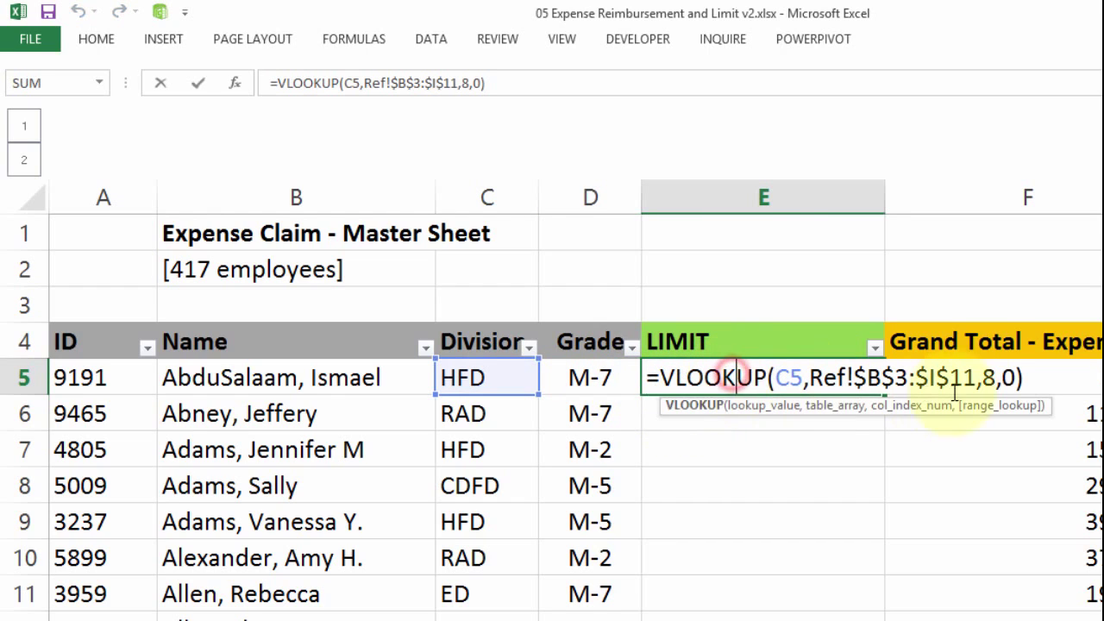
double_click(990, 377)
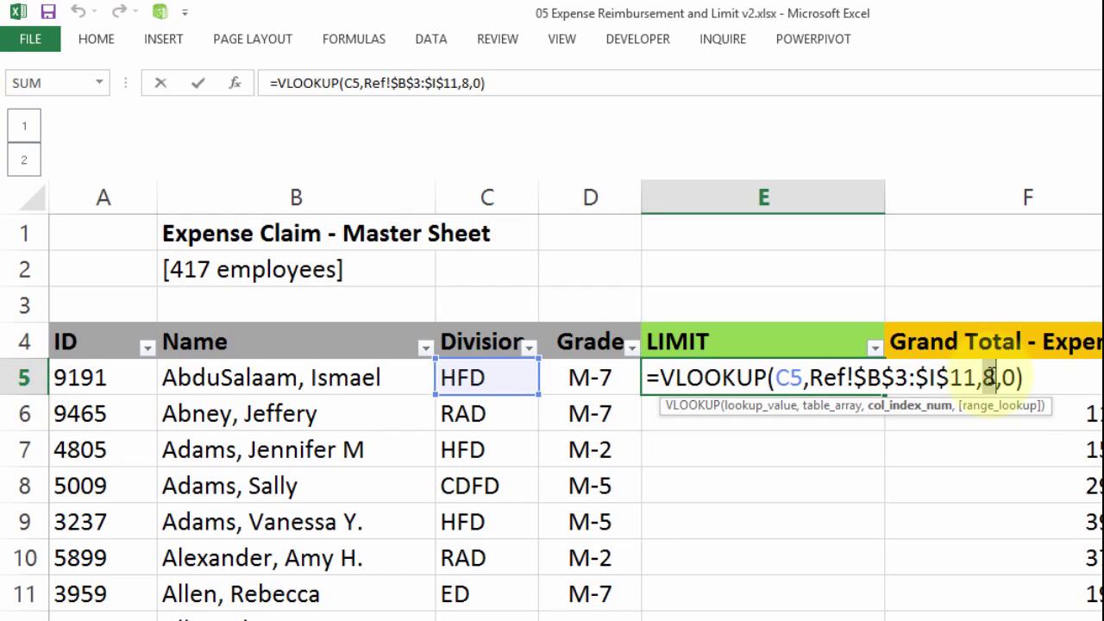
key(ctrl+Return)
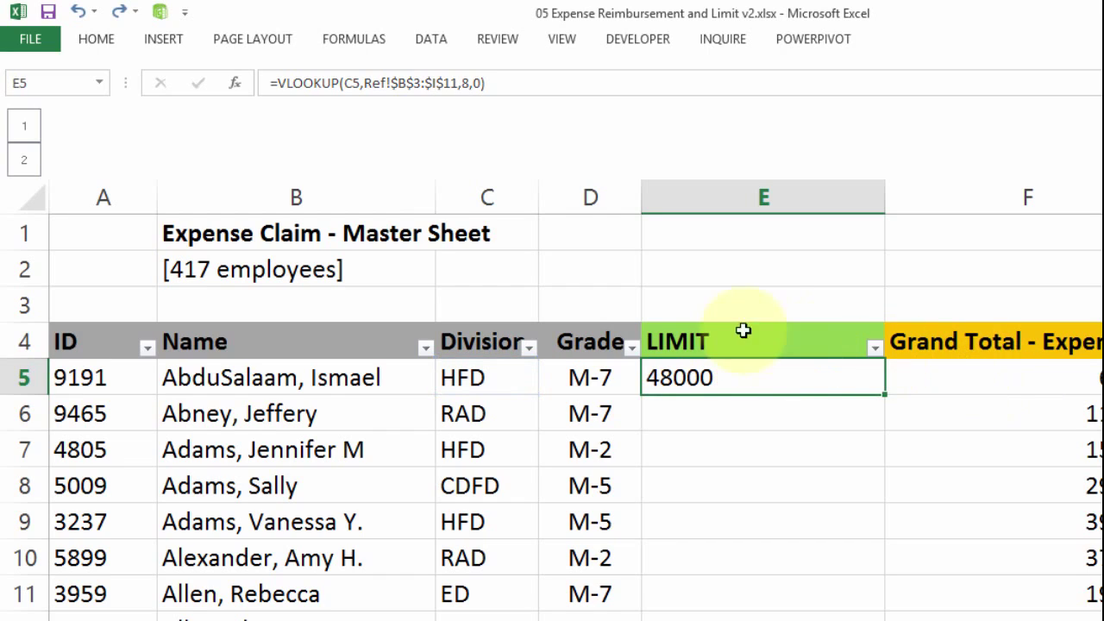
Step: Start a MATCH formula in cell E2 with the grade in D5 as the lookup value
click(684, 268)
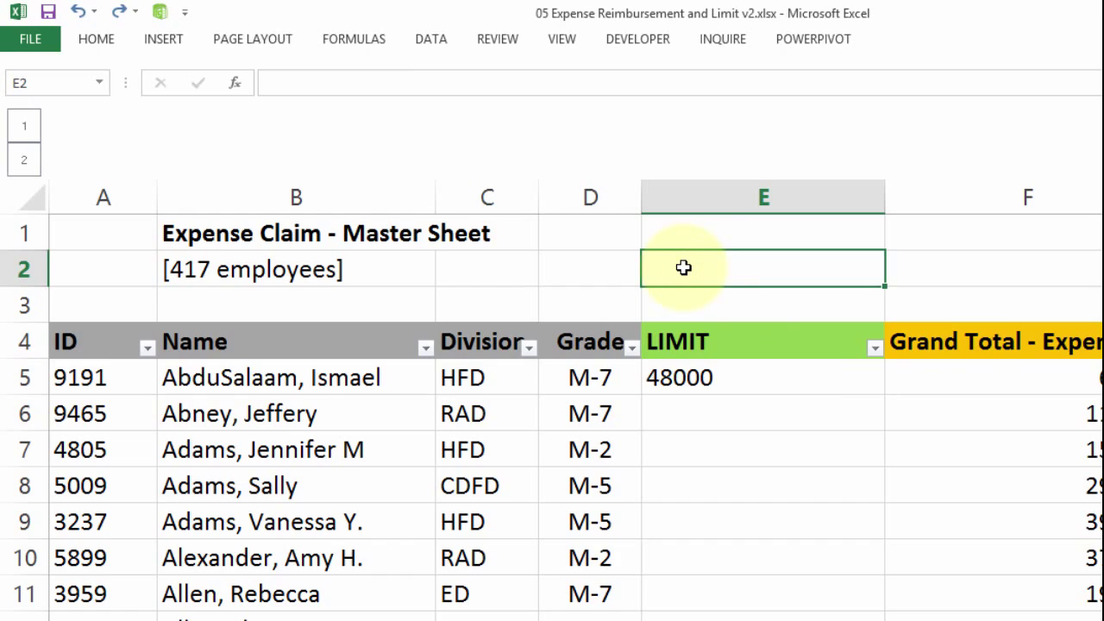
text(=ma)
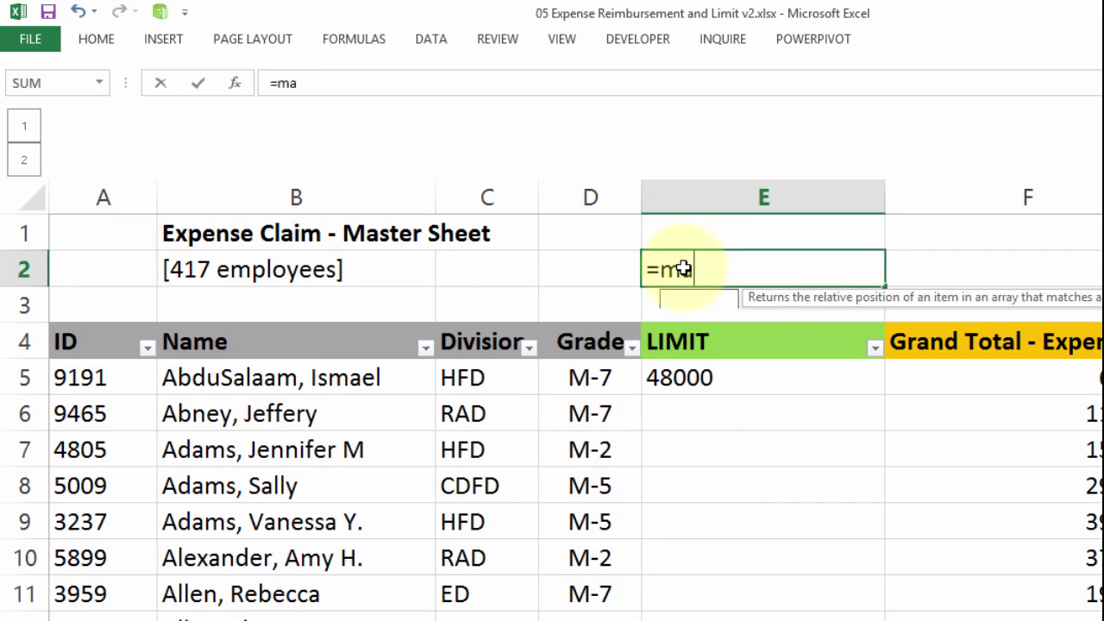
key(Tab)
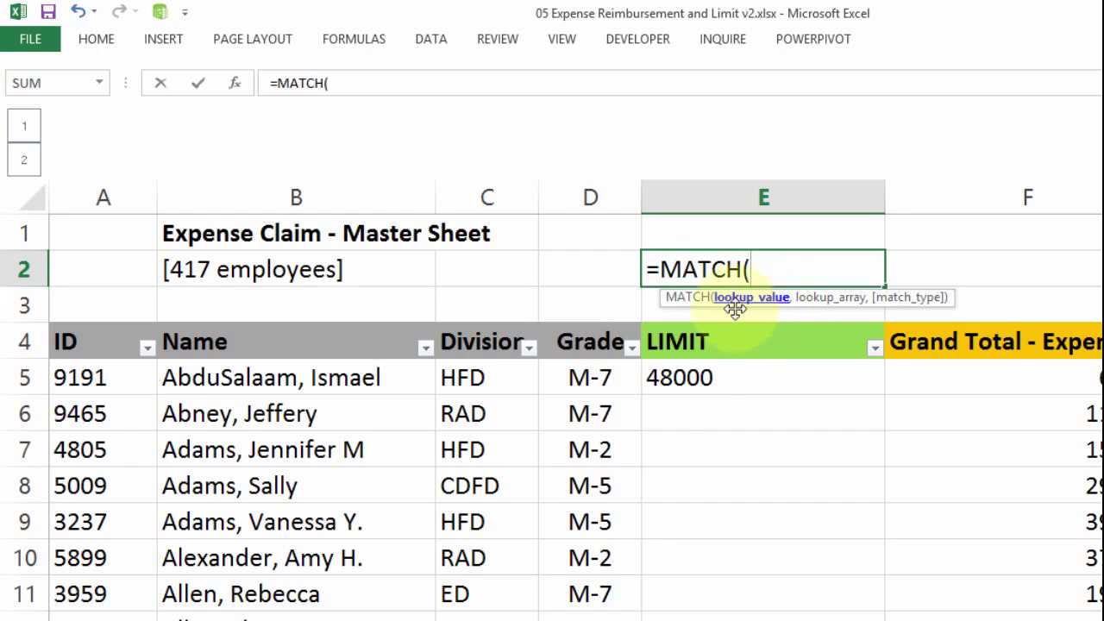
click(602, 384)
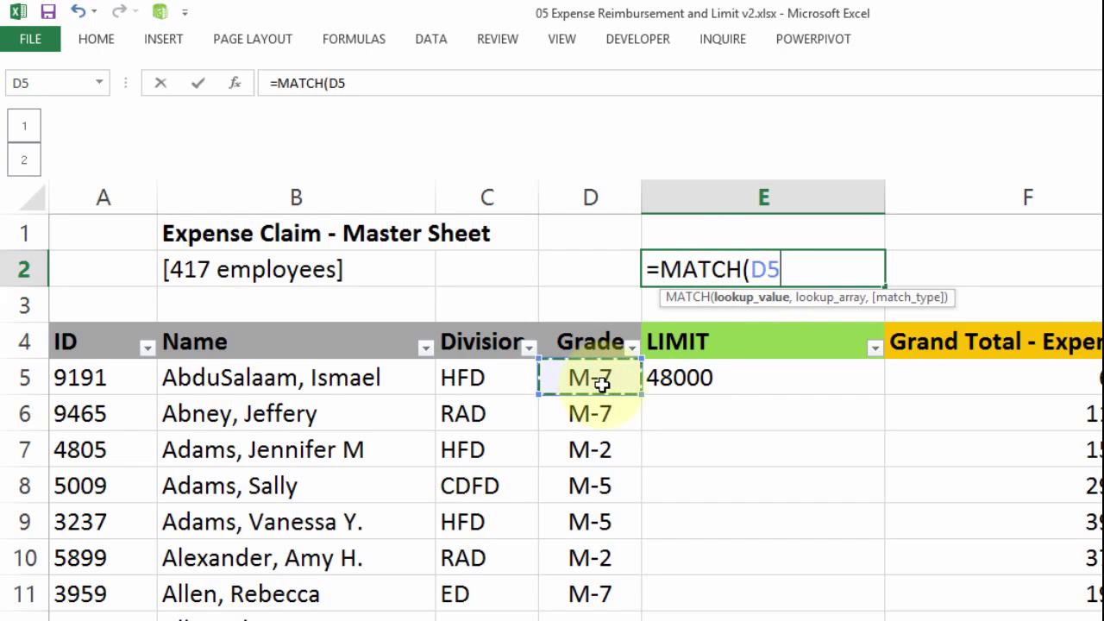
text(,)
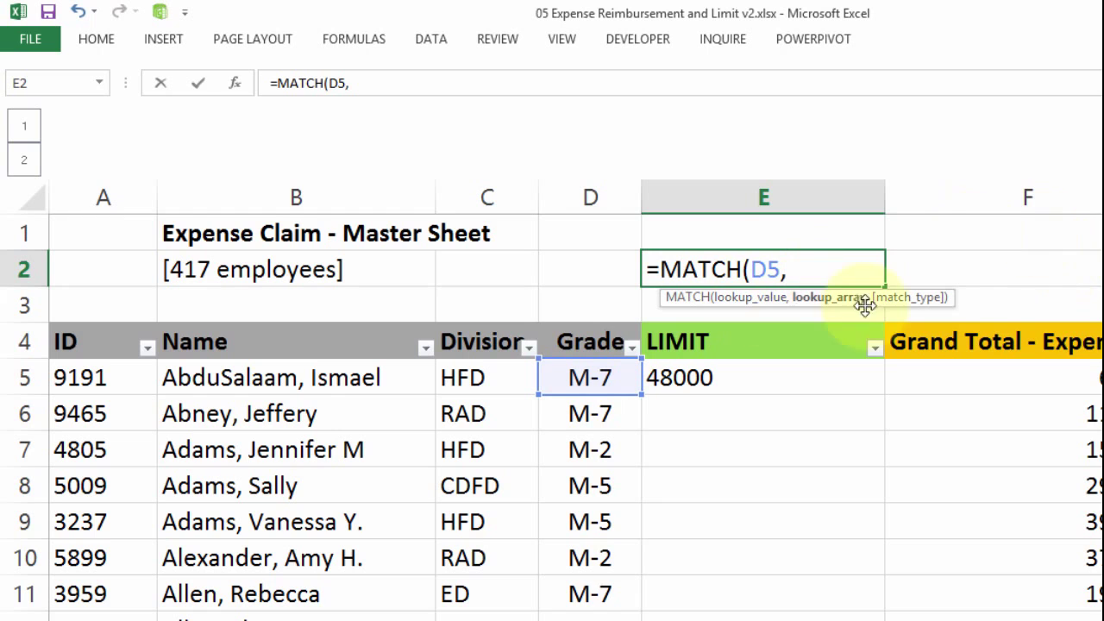
Step: Complete the MATCH in E2 with the absolute header range Ref!$B$3:$I$3 as lookup array and match type 0
key(ctrl+Page_Down)
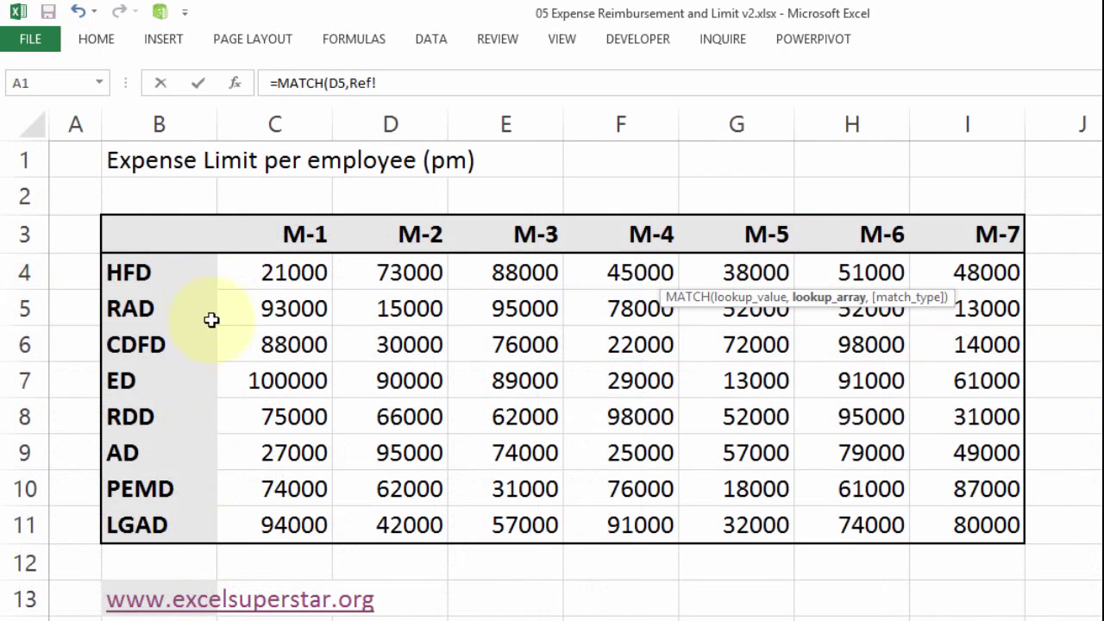
drag(157, 235, 958, 231)
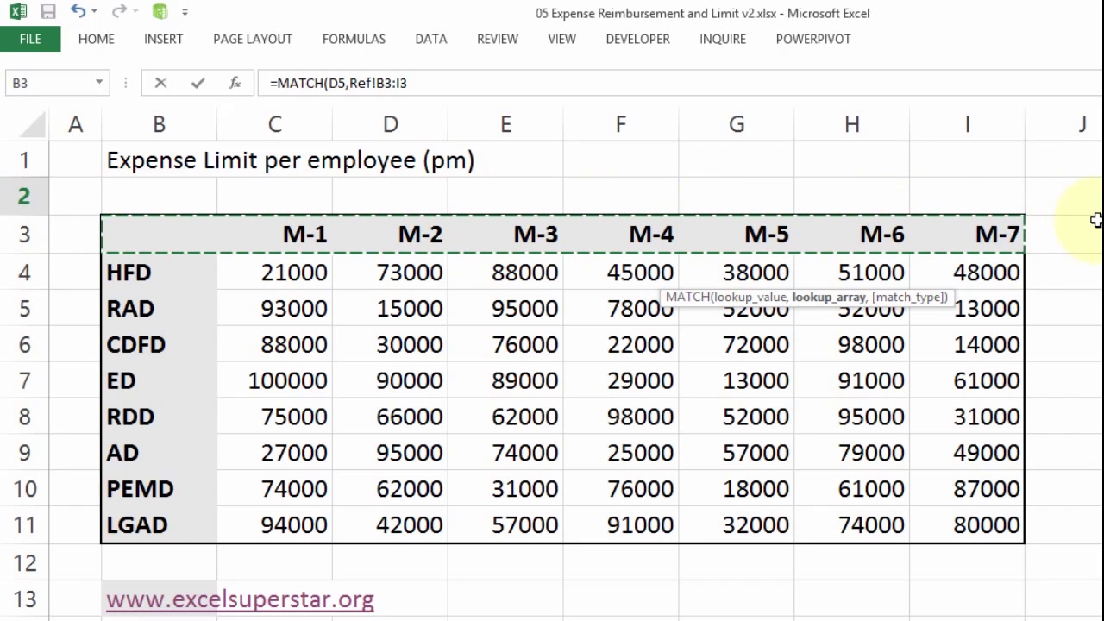
key(F4)
text(,)
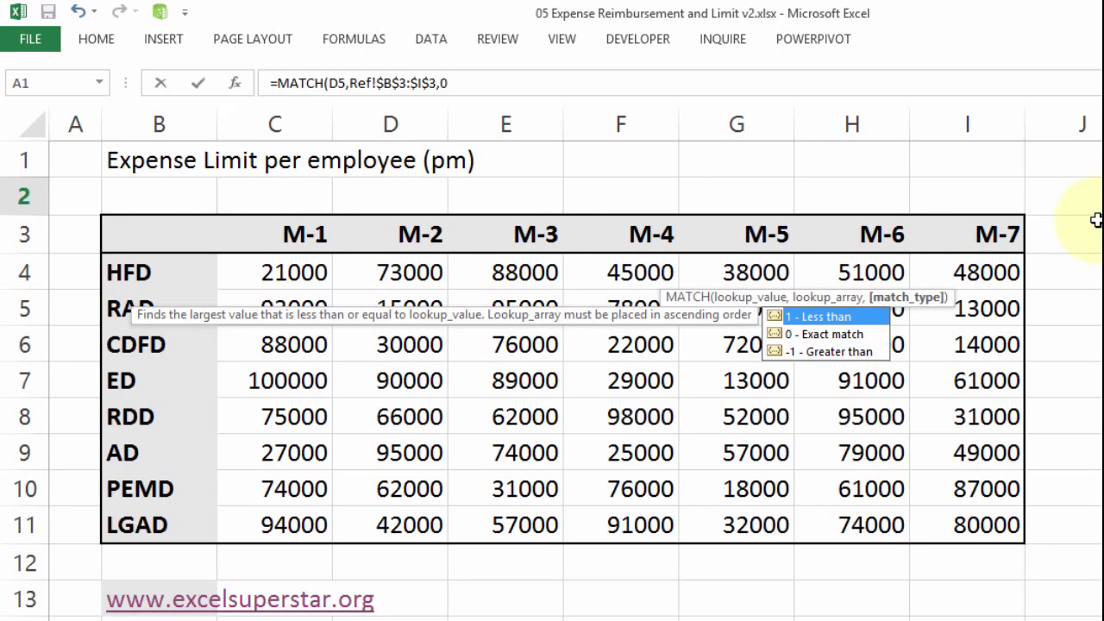
text(0))
key(Return)
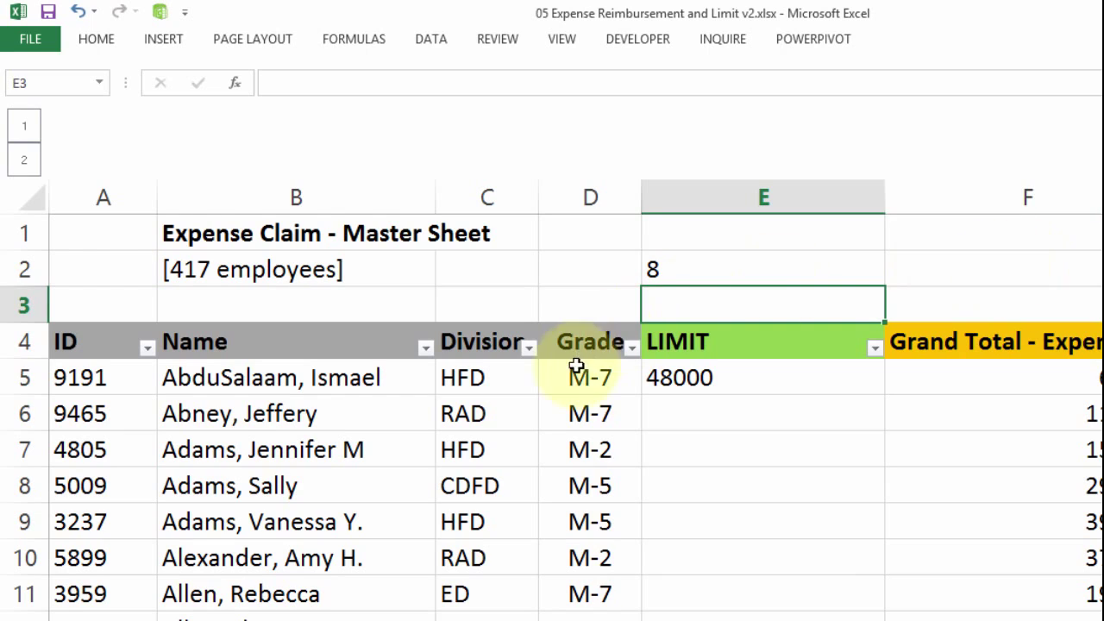
Step: Test the MATCH formula in E2 by changing the grade in D5 to M-2 and to M-6
double_click(596, 377)
double_click(632, 375)
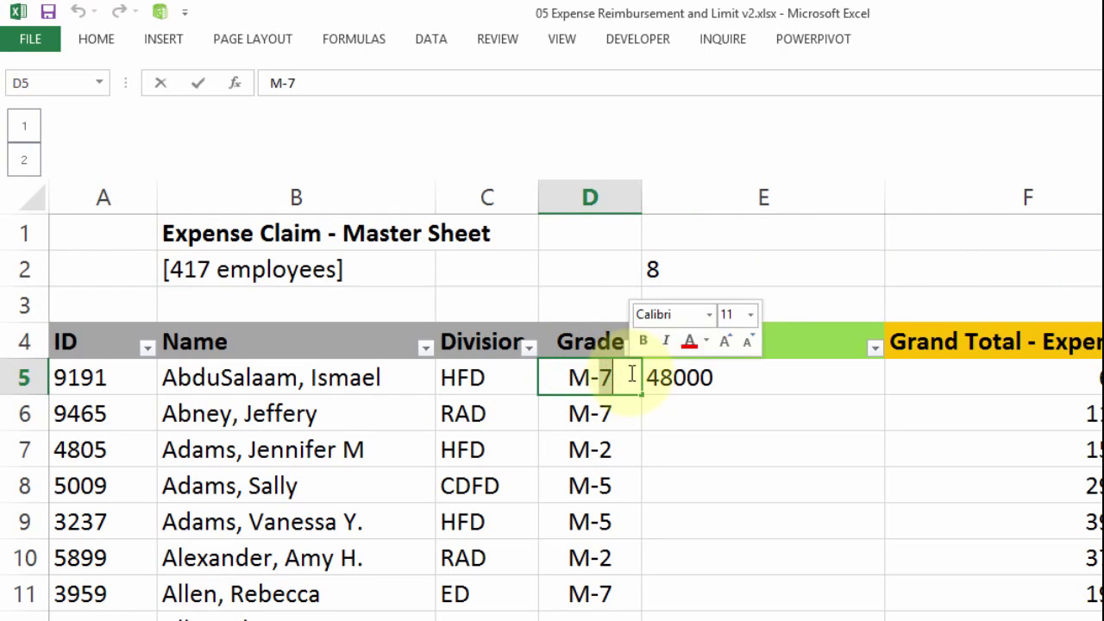
text(2)
click(685, 448)
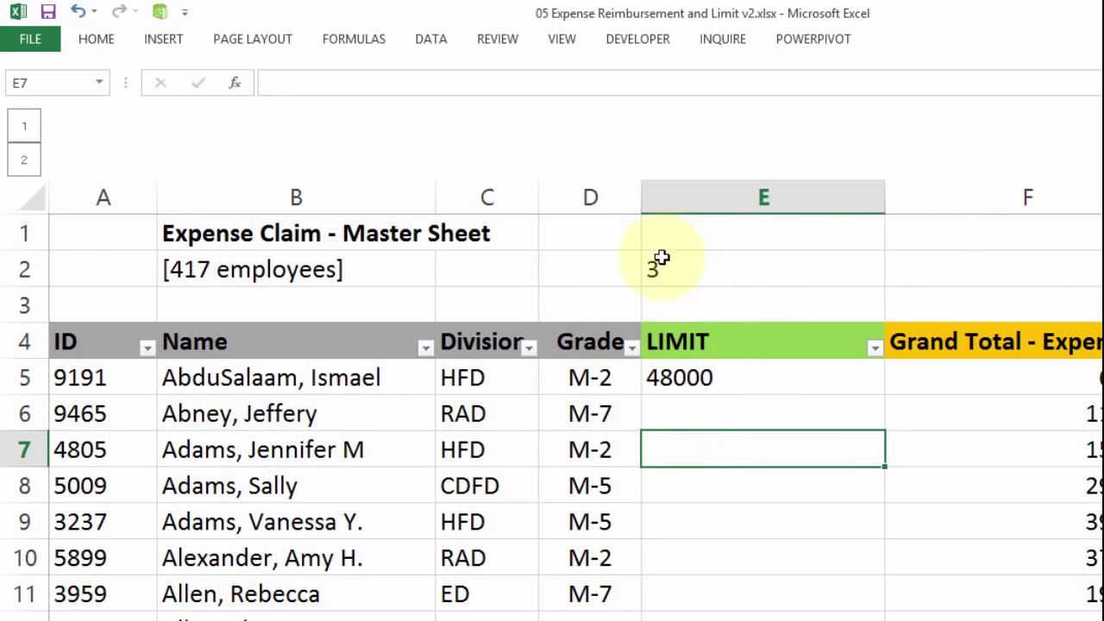
double_click(609, 377)
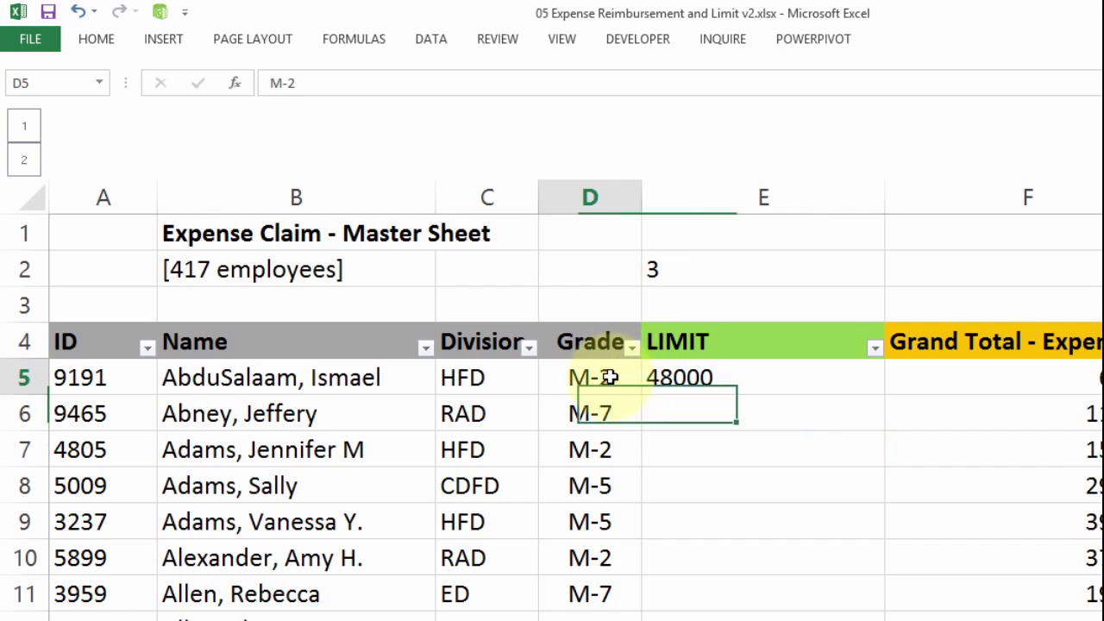
drag(595, 377, 624, 377)
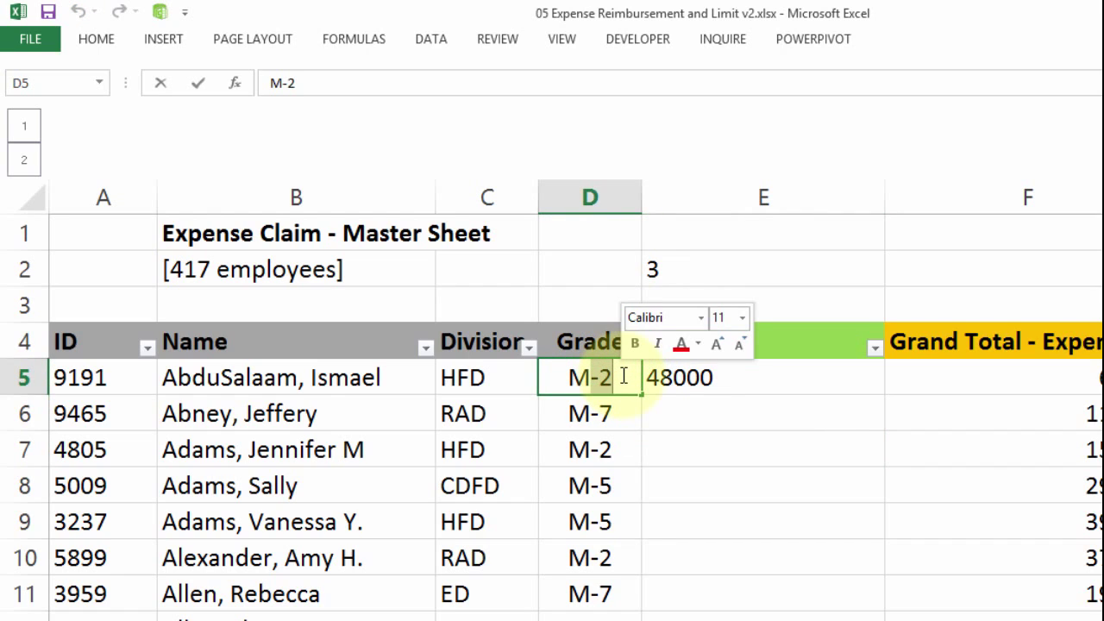
key(BackSpace)
key(Tab)
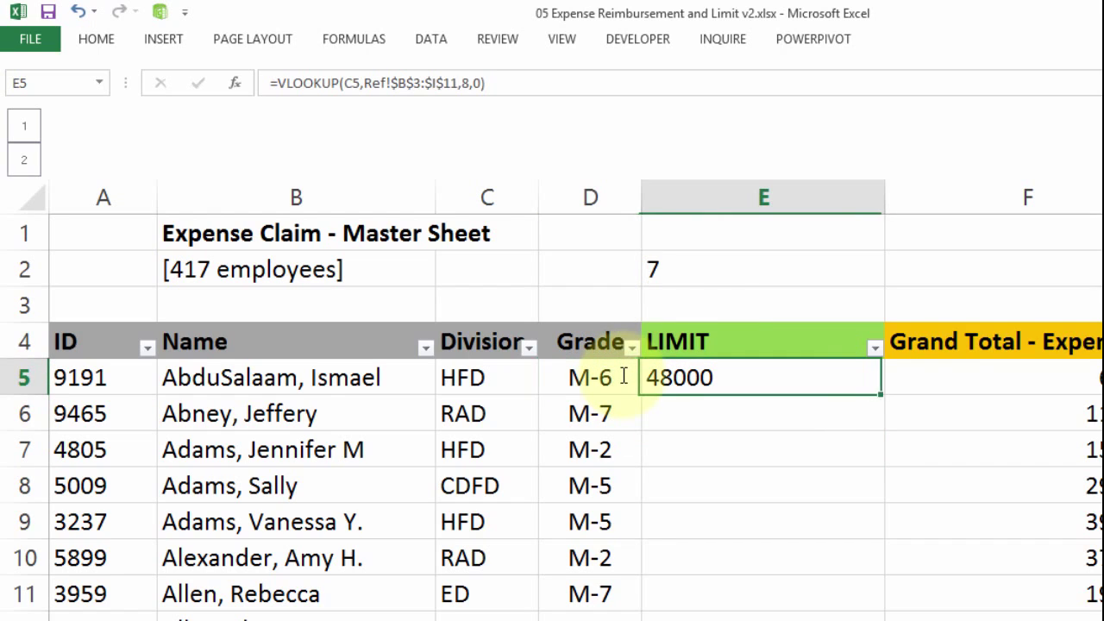
Step: Replace the column index in E5's VLOOKUP with a MATCH on the grade in D5, continuing to its lookup array on the Ref sheet
double_click(710, 376)
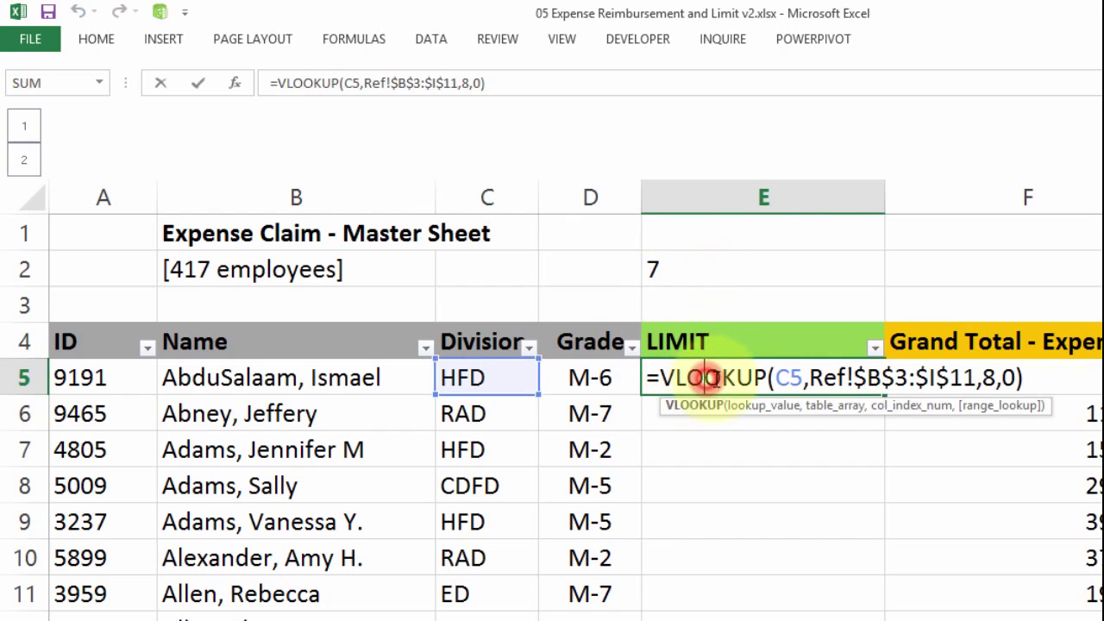
double_click(989, 377)
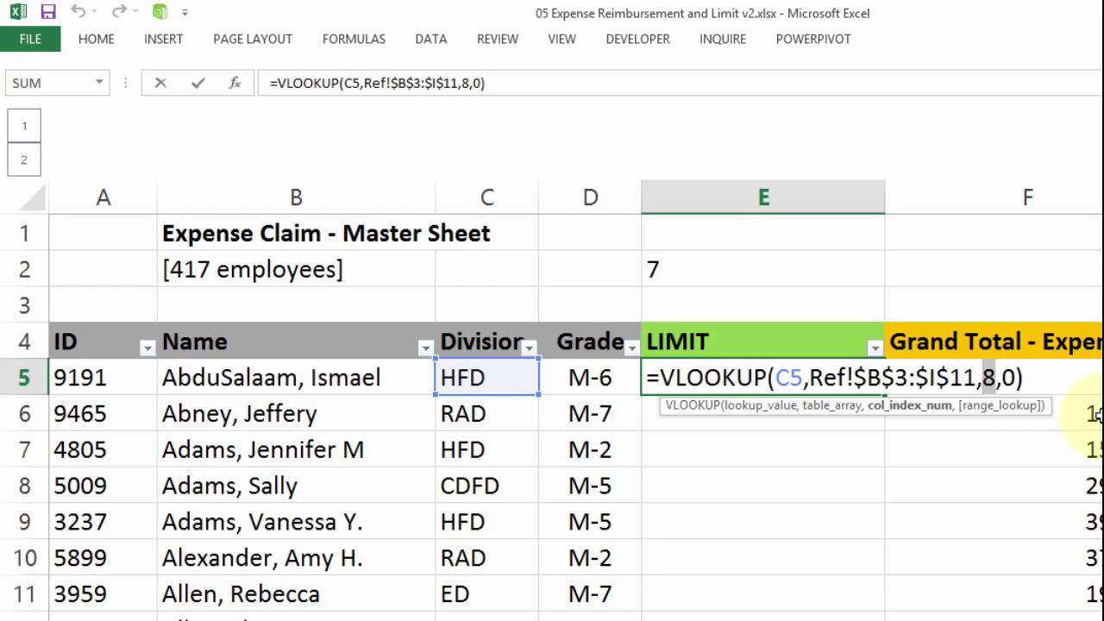
text(mat)
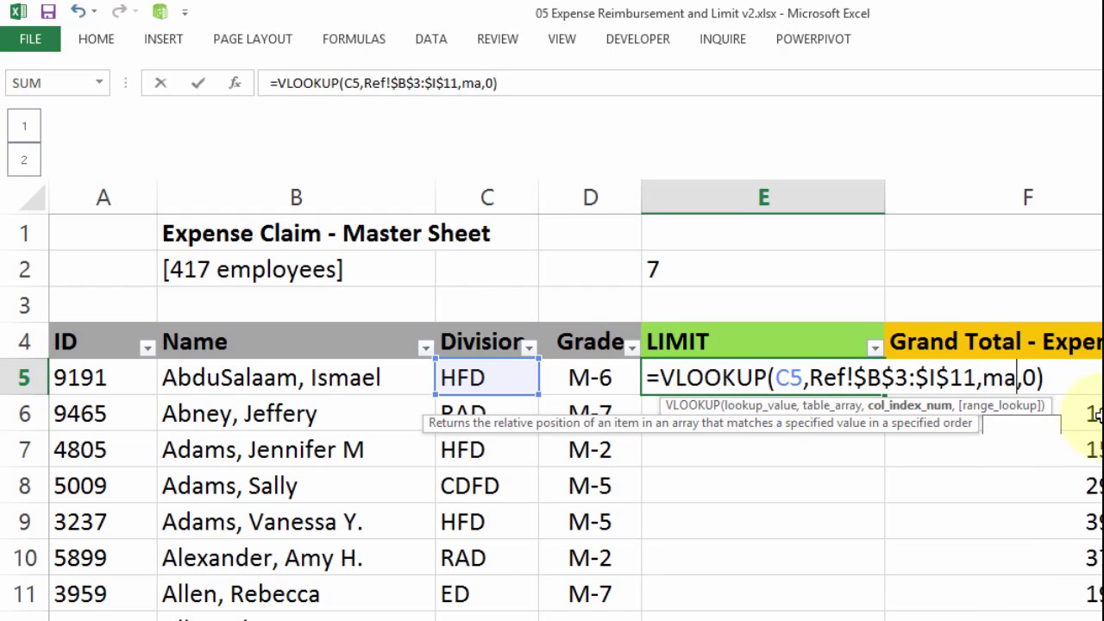
key(Tab)
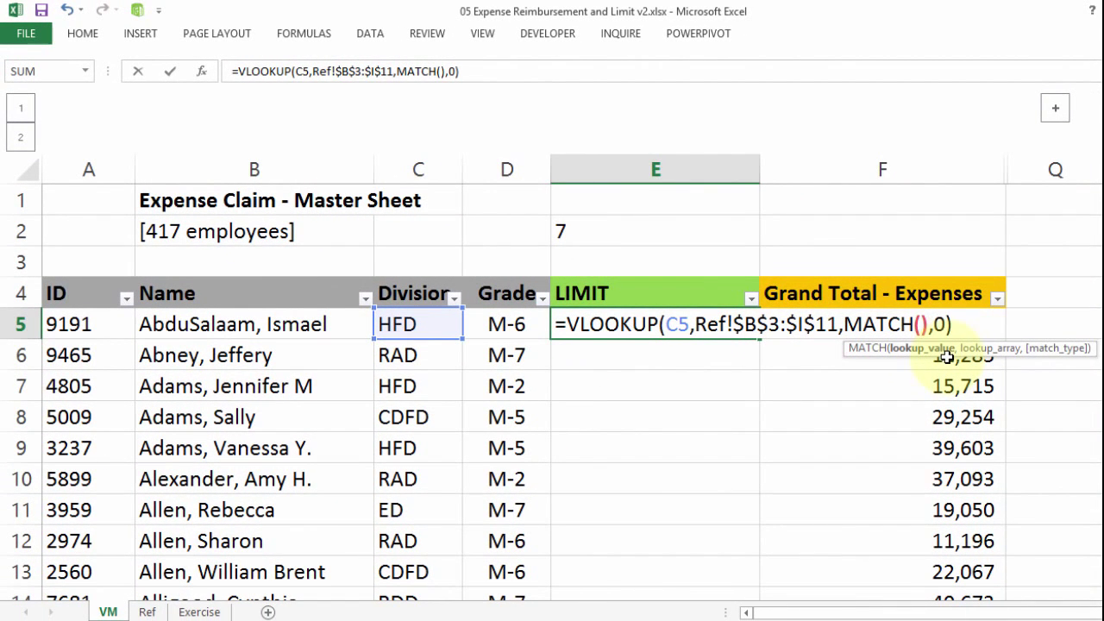
key(Right)
click(922, 325)
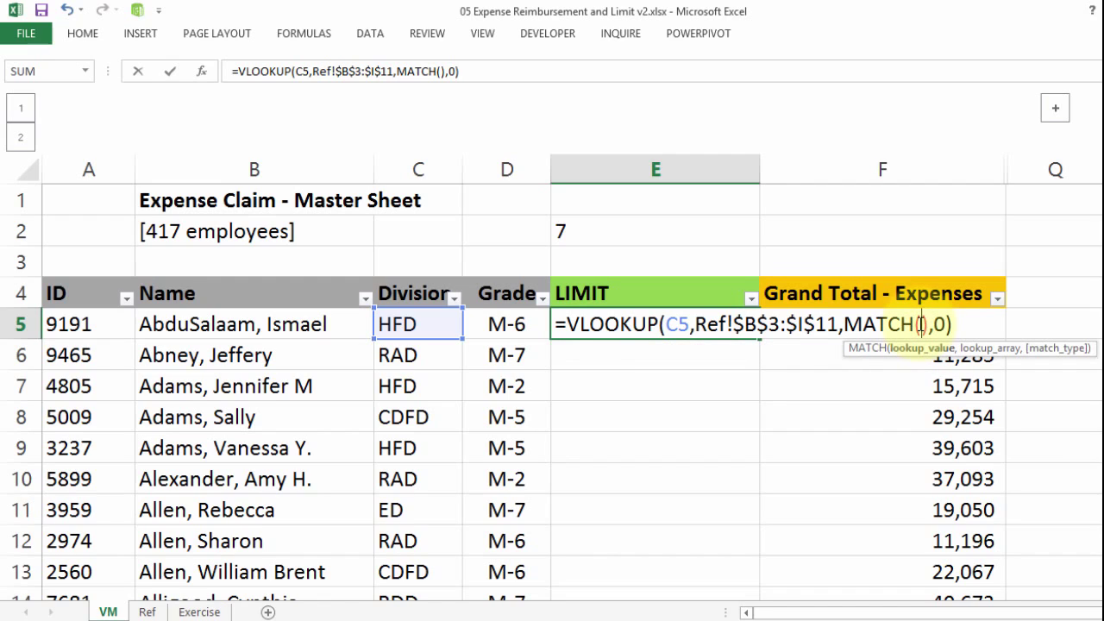
click(509, 327)
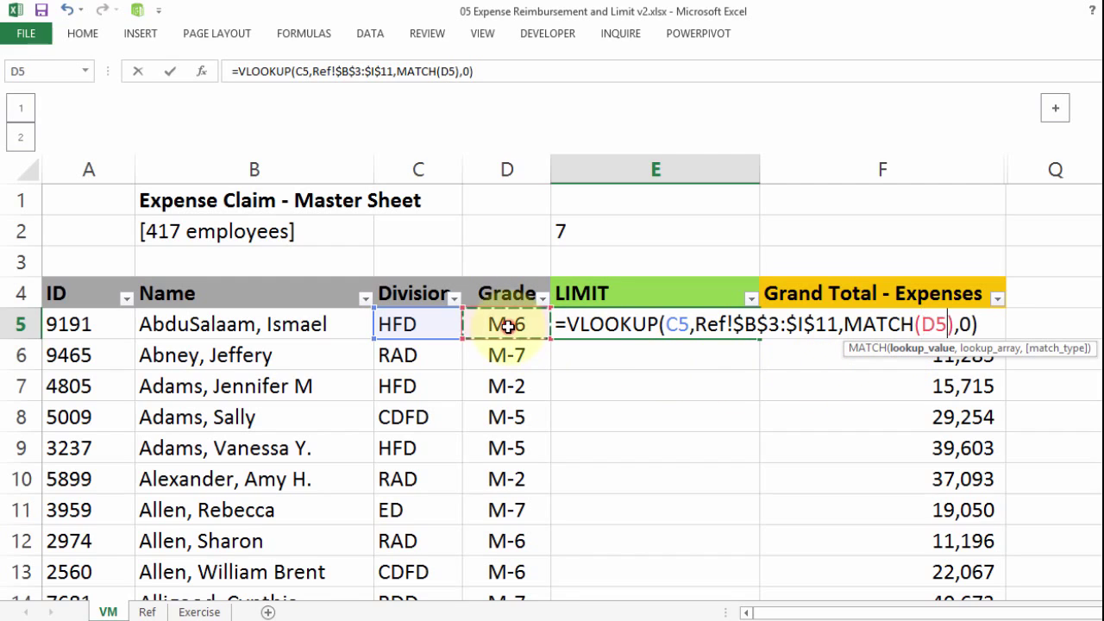
text(,)
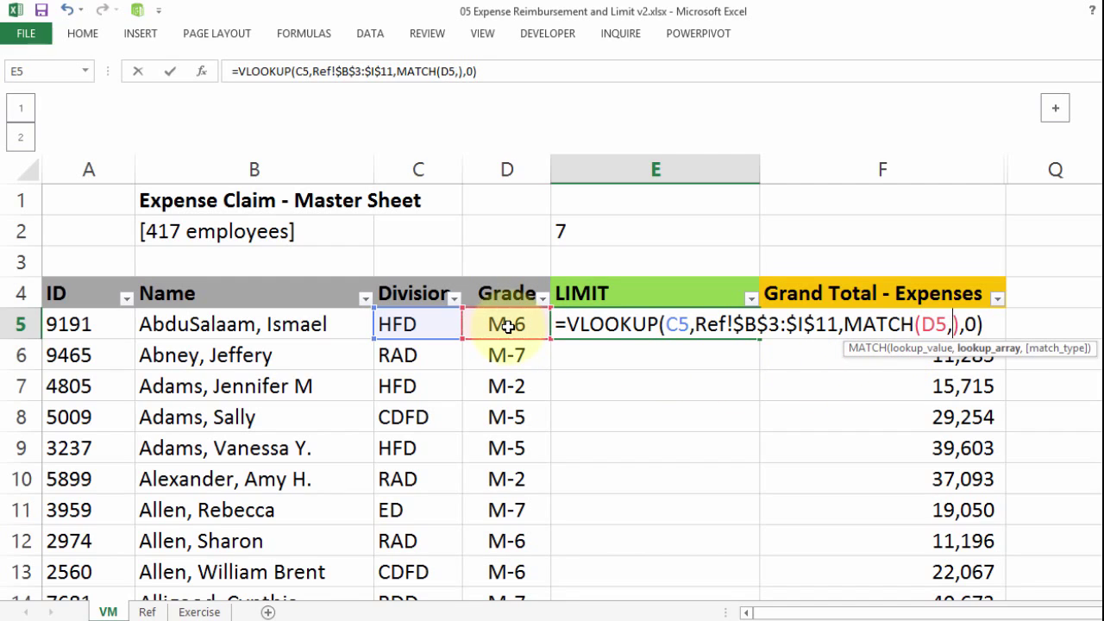
click(138, 613)
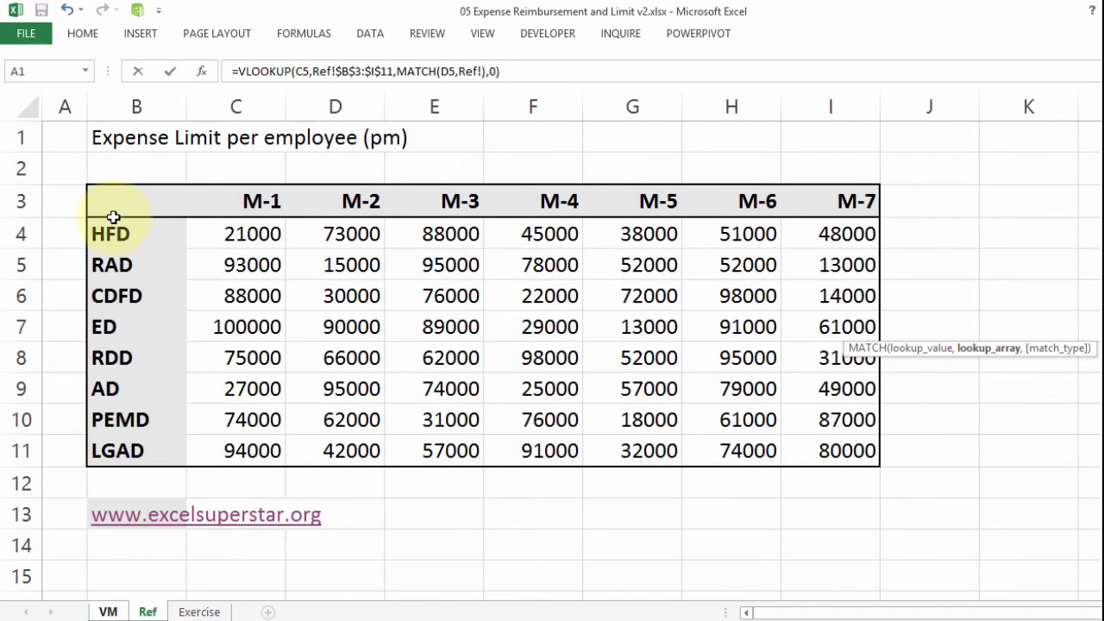
Step: Try the ranges B3:I11, B3:I3, C3:I3 and A3:I3 as the lookup array of the nested MATCH
drag(122, 205, 851, 448)
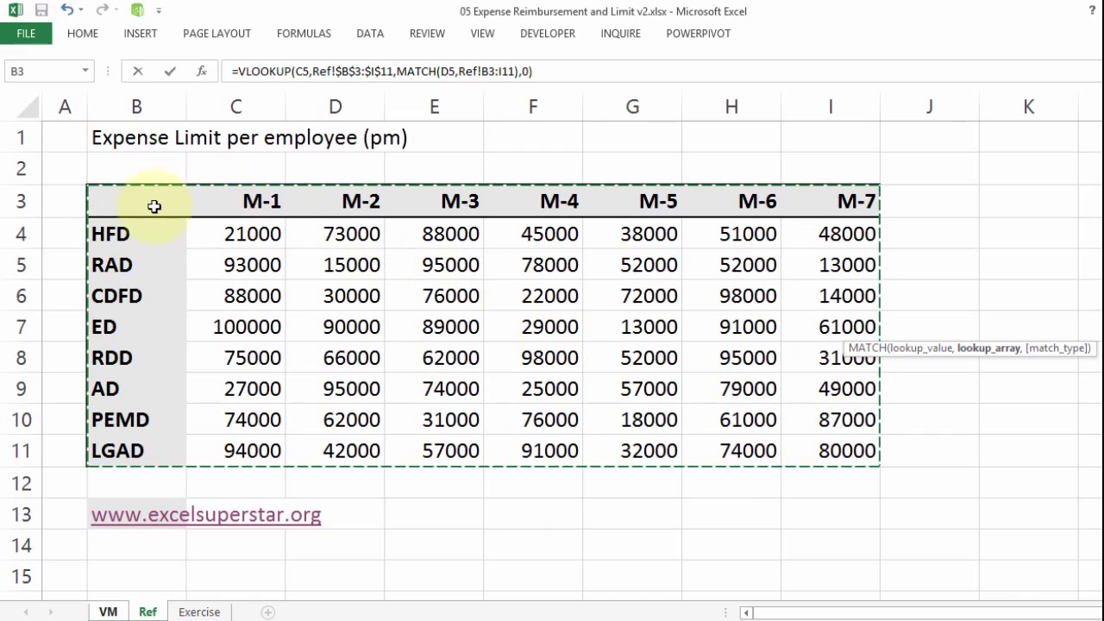
drag(114, 197, 810, 202)
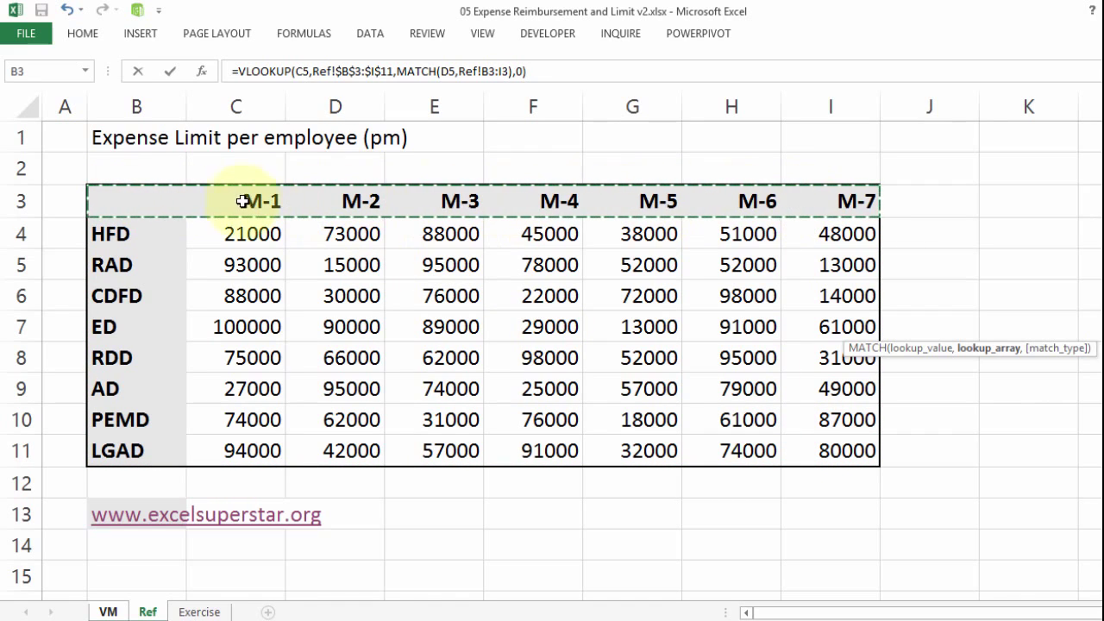
drag(231, 199, 814, 198)
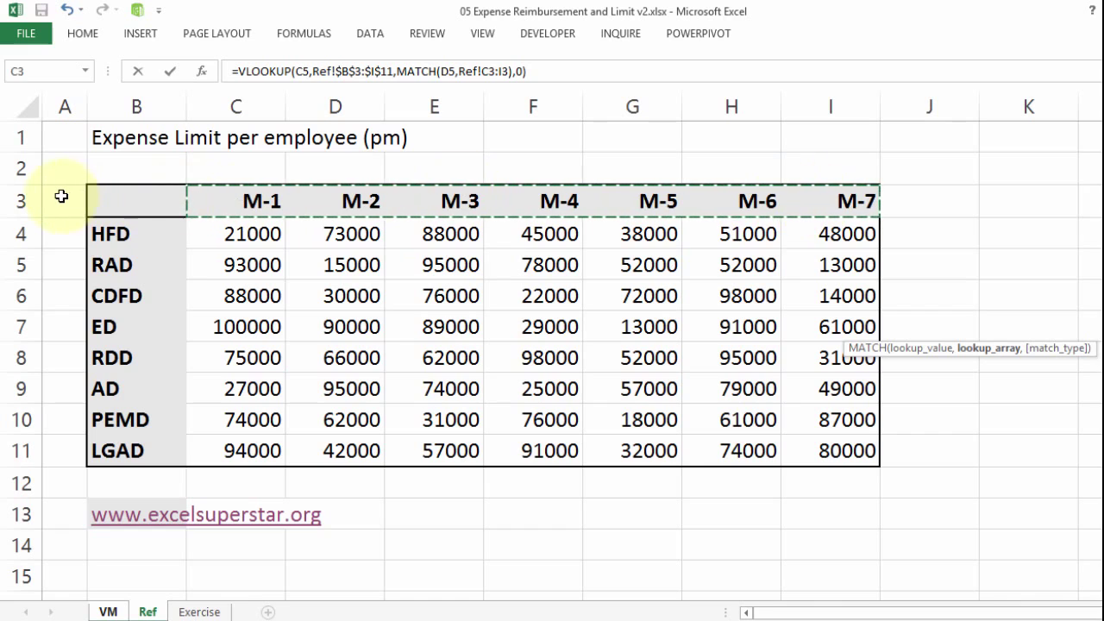
drag(60, 197, 816, 210)
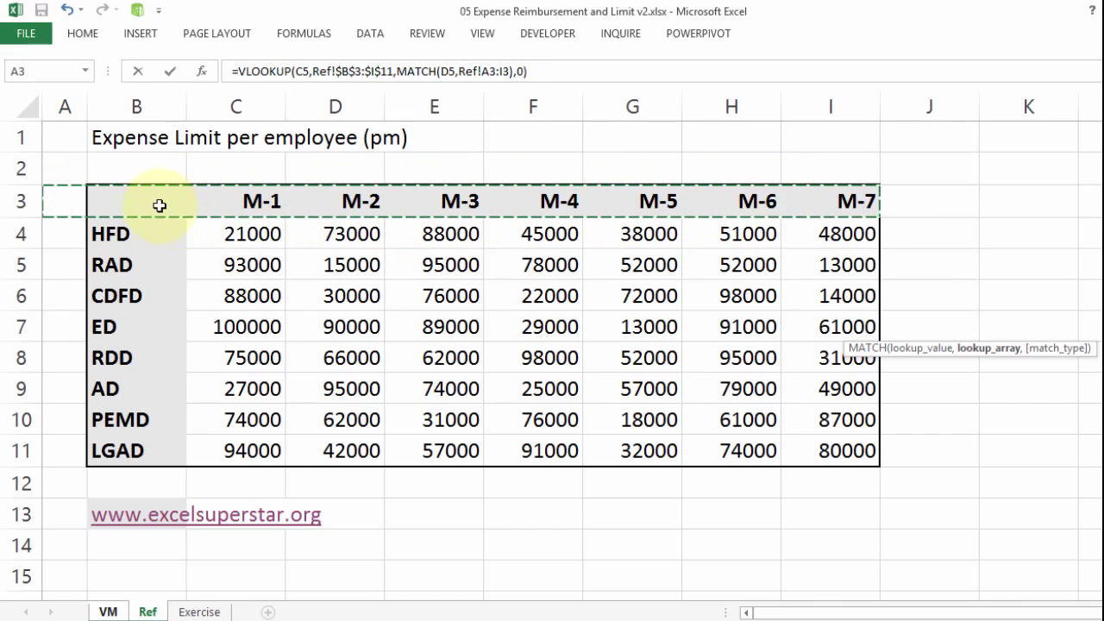
drag(182, 222, 867, 445)
Step: Complete the nested MATCH with the absolute header range Ref!$B$3:$I$3 and match type 0, and enter the formula in E5
drag(122, 204, 254, 202)
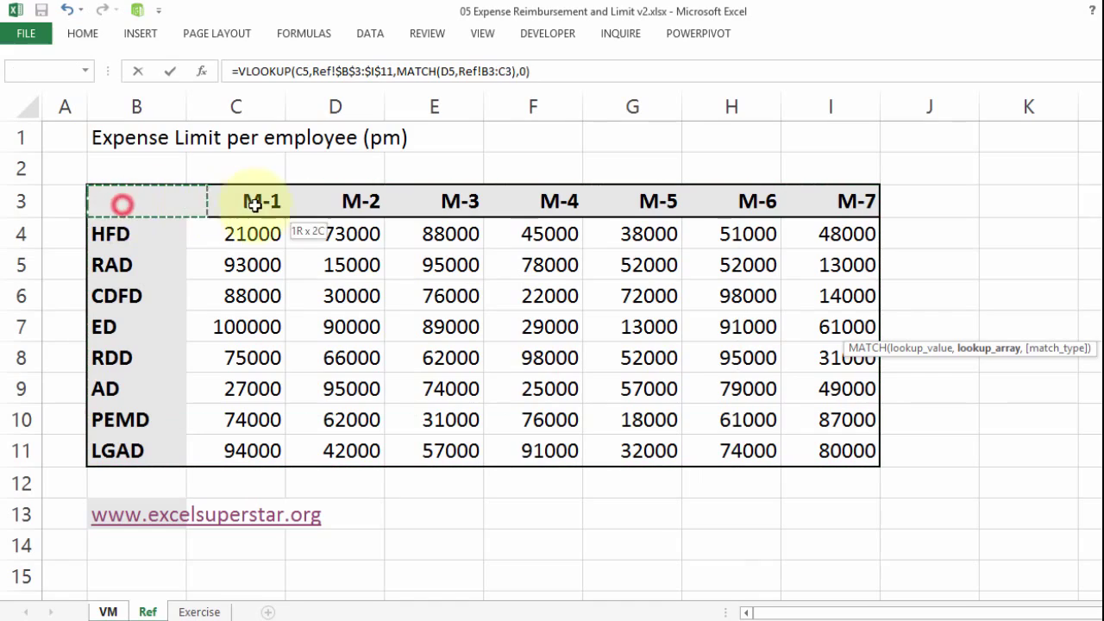
drag(743, 202, 807, 201)
click(540, 82)
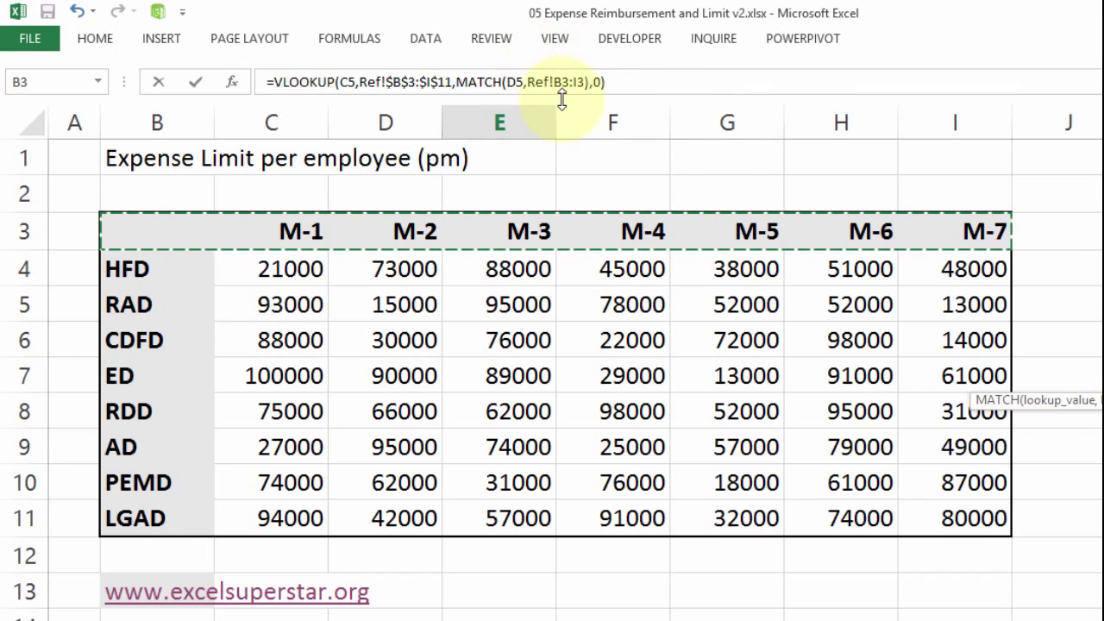
key(F4)
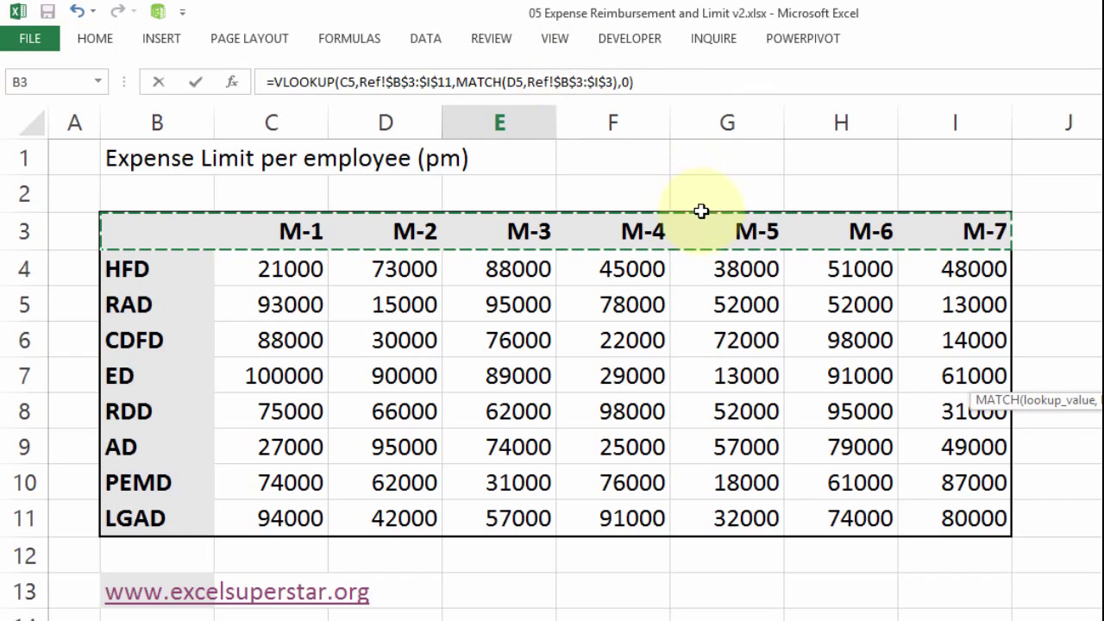
text(,0)
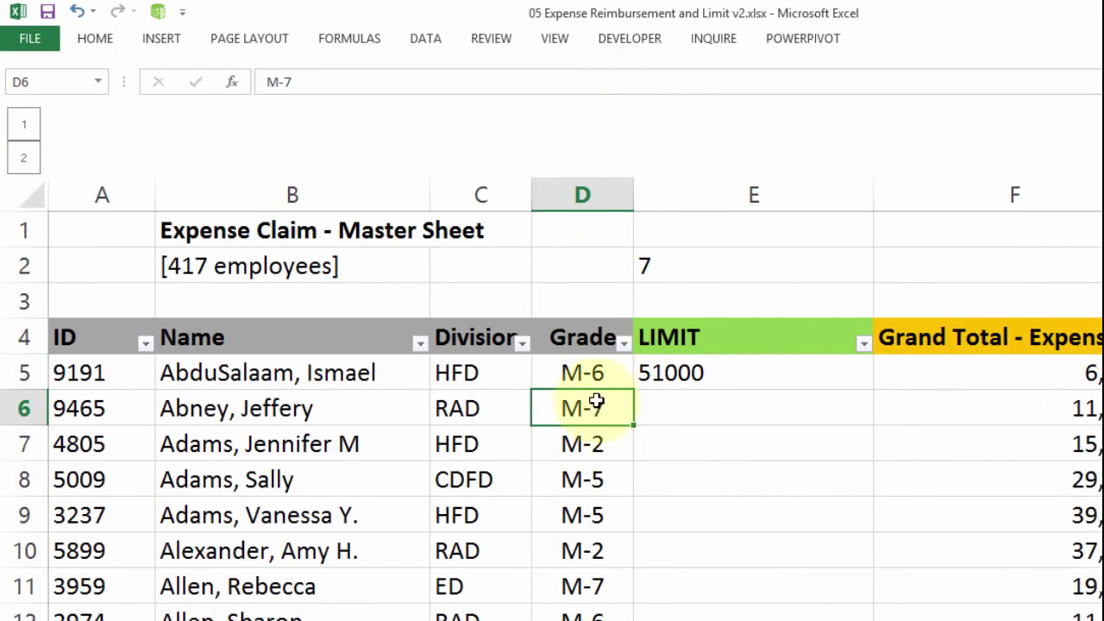
Step: Change the grade in D5 to M-4 to test the combined limit formula
double_click(596, 374)
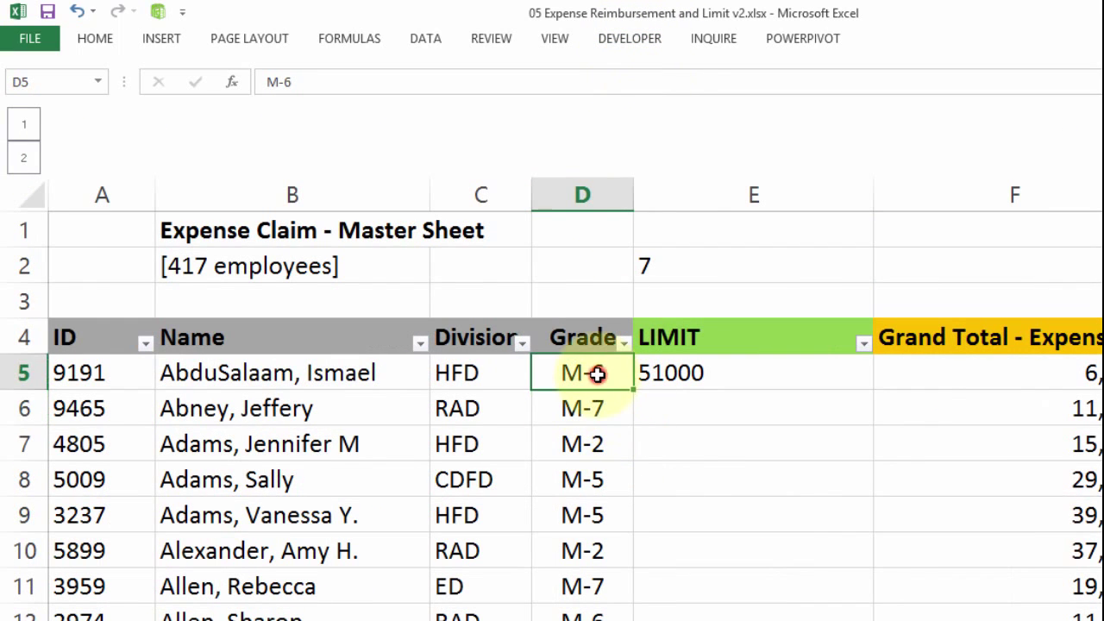
drag(592, 374, 616, 367)
text(4)
click(723, 404)
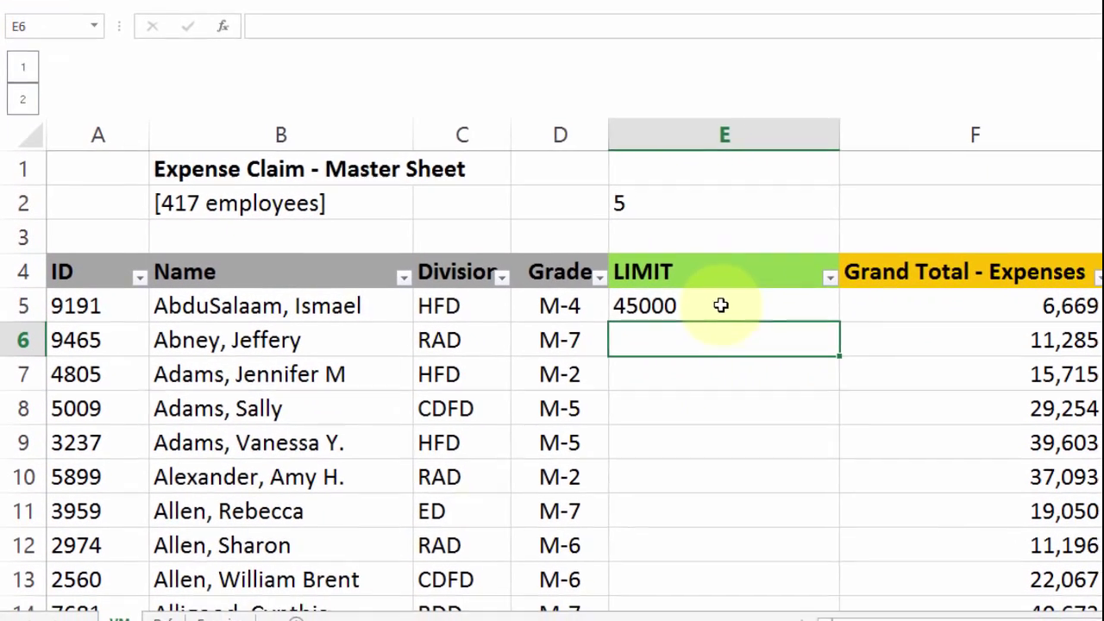
Step: Fill the limit formula from E5 down the whole LIMIT column and check the filled rows
click(721, 306)
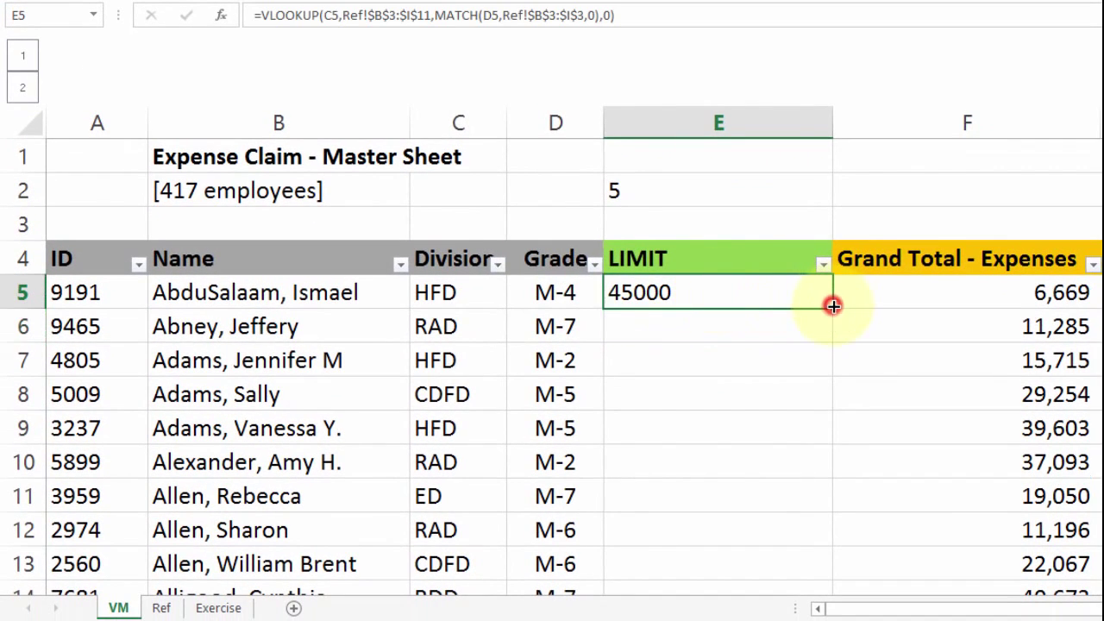
double_click(834, 306)
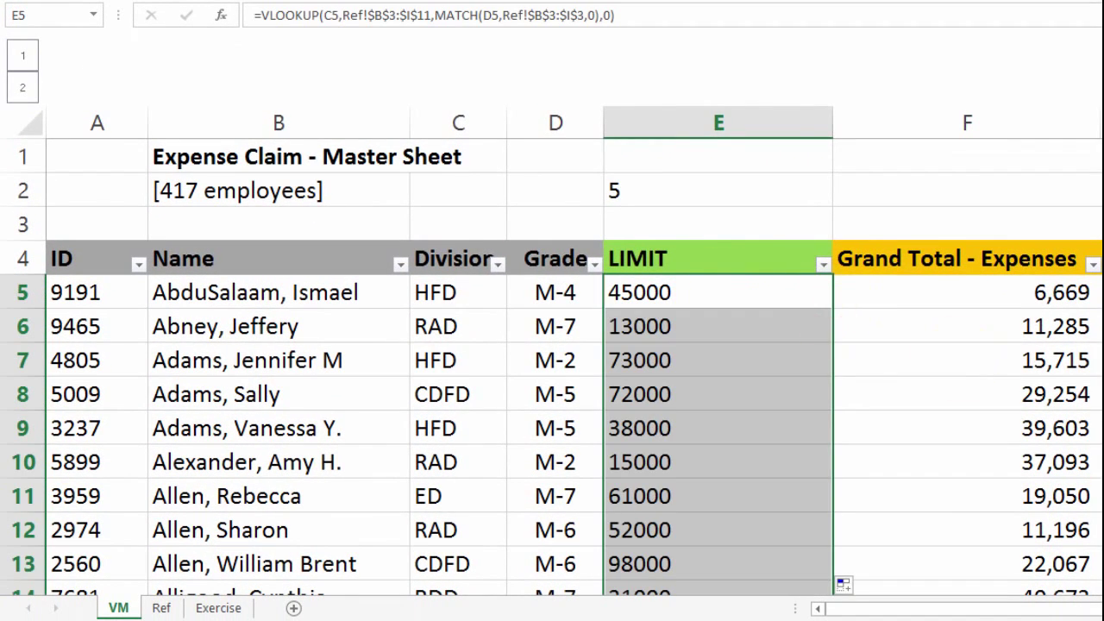
scroll(552, 367, down, 20)
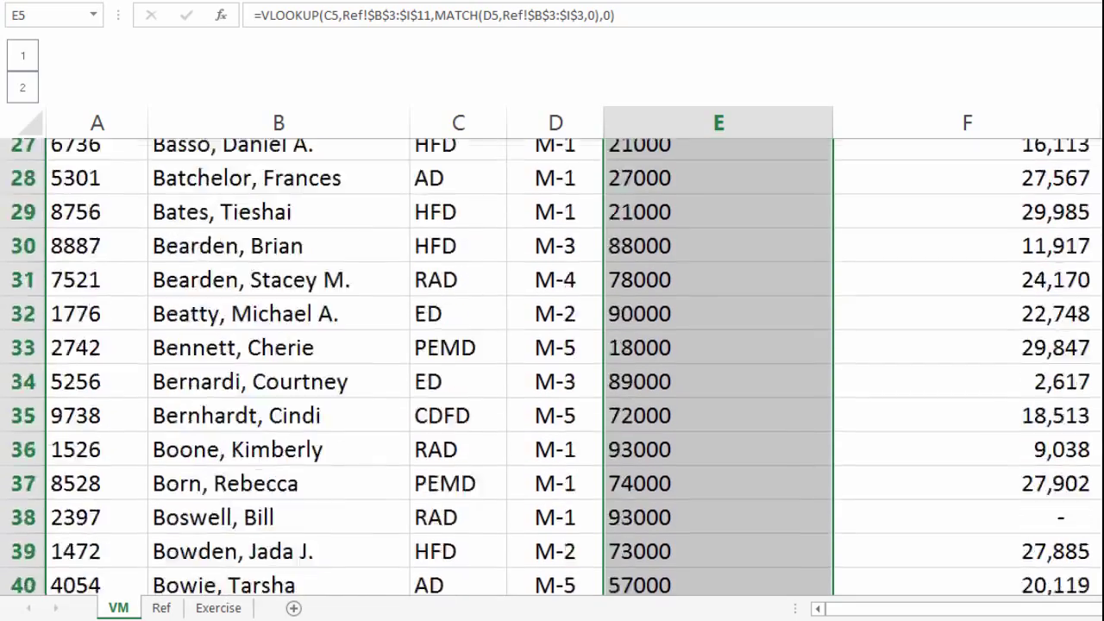
scroll(553, 368, down, 20)
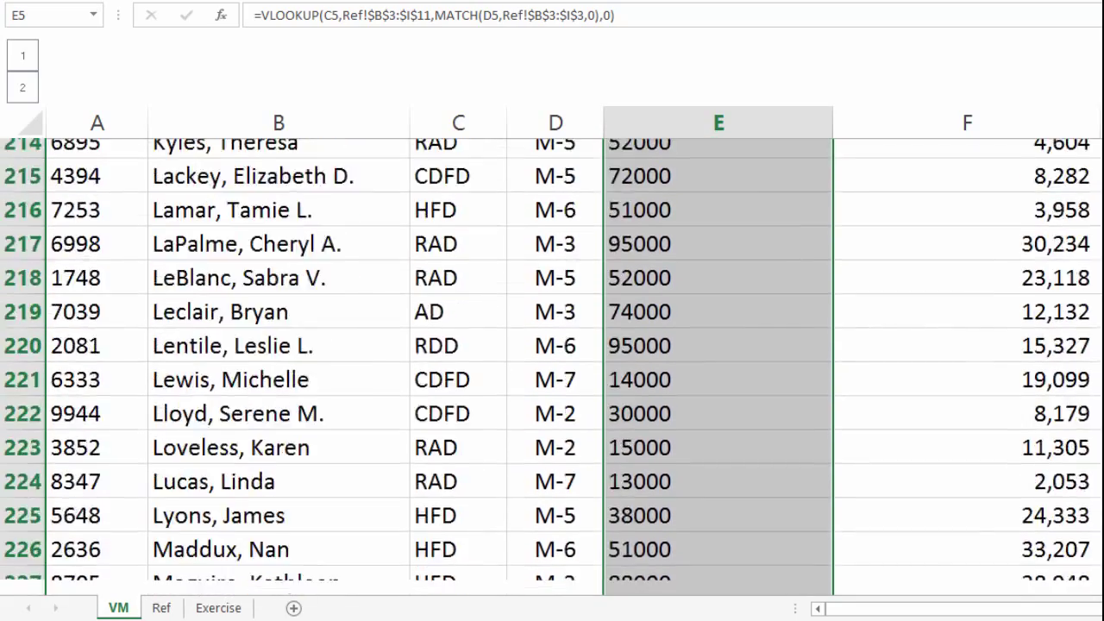
scroll(553, 367, up, 20)
scroll(553, 368, up, 20)
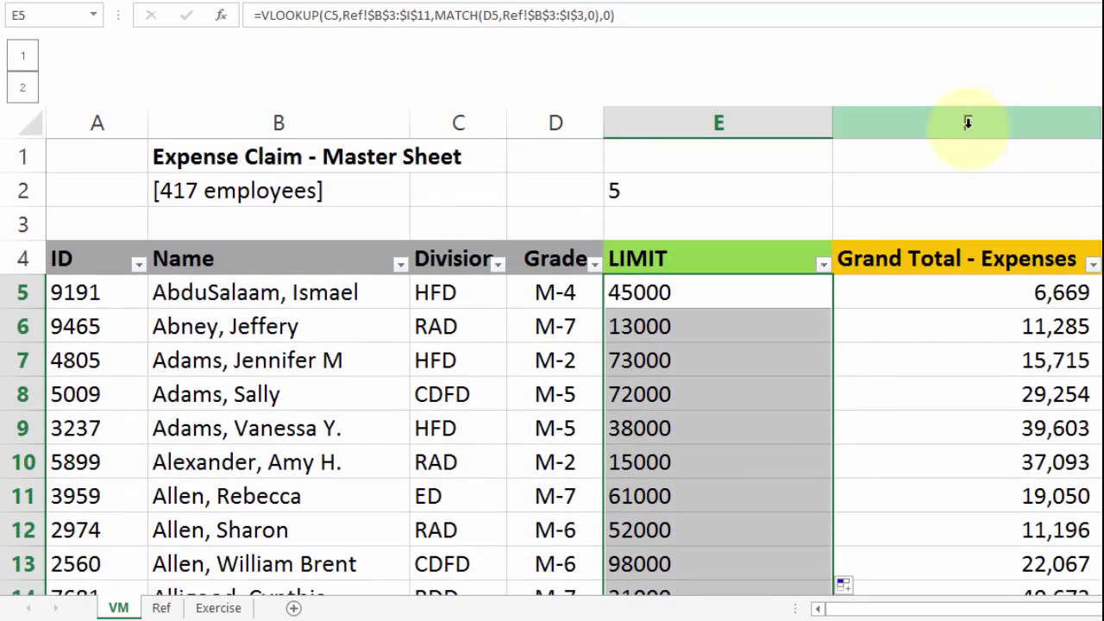
Step: Narrow the LIMIT column and add the header CROSS in Q4 beside the grand total expenses
drag(832, 123, 761, 130)
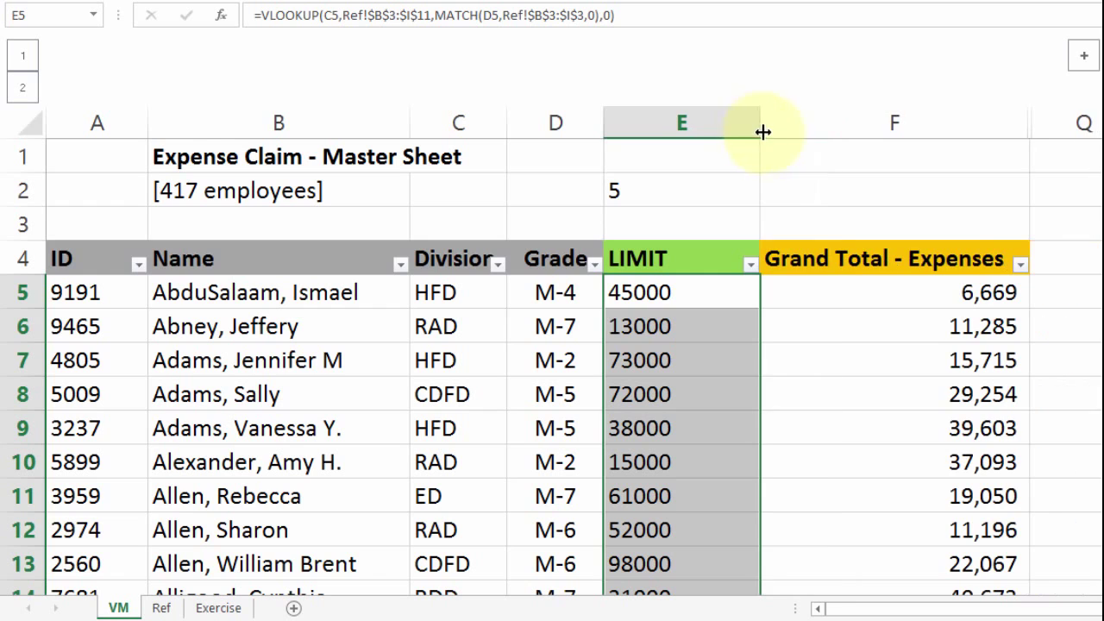
drag(1024, 124, 964, 126)
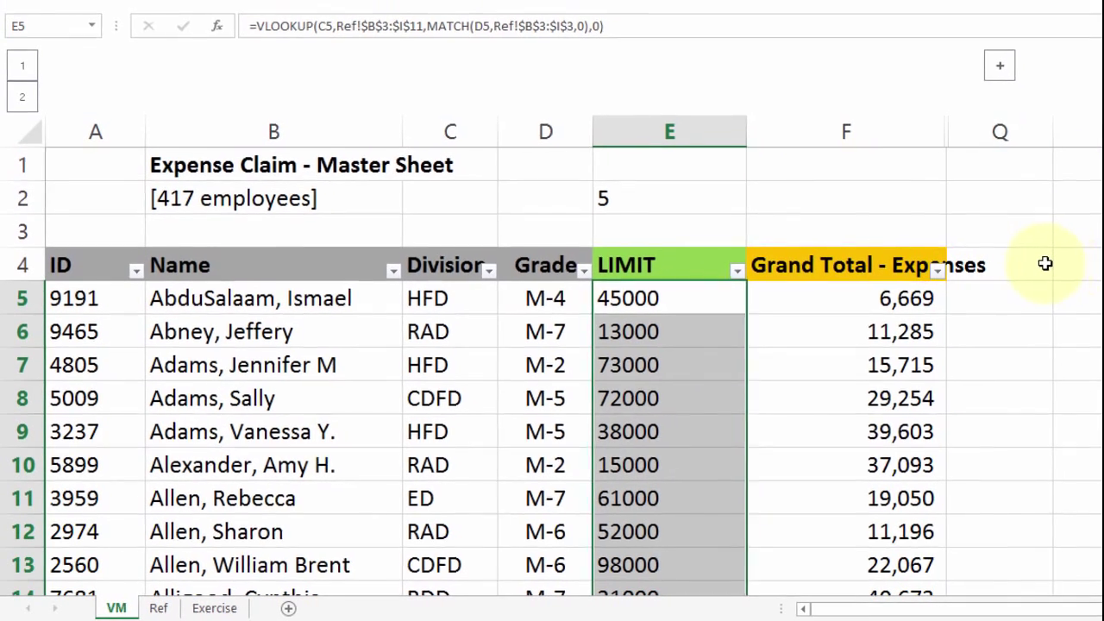
click(1010, 265)
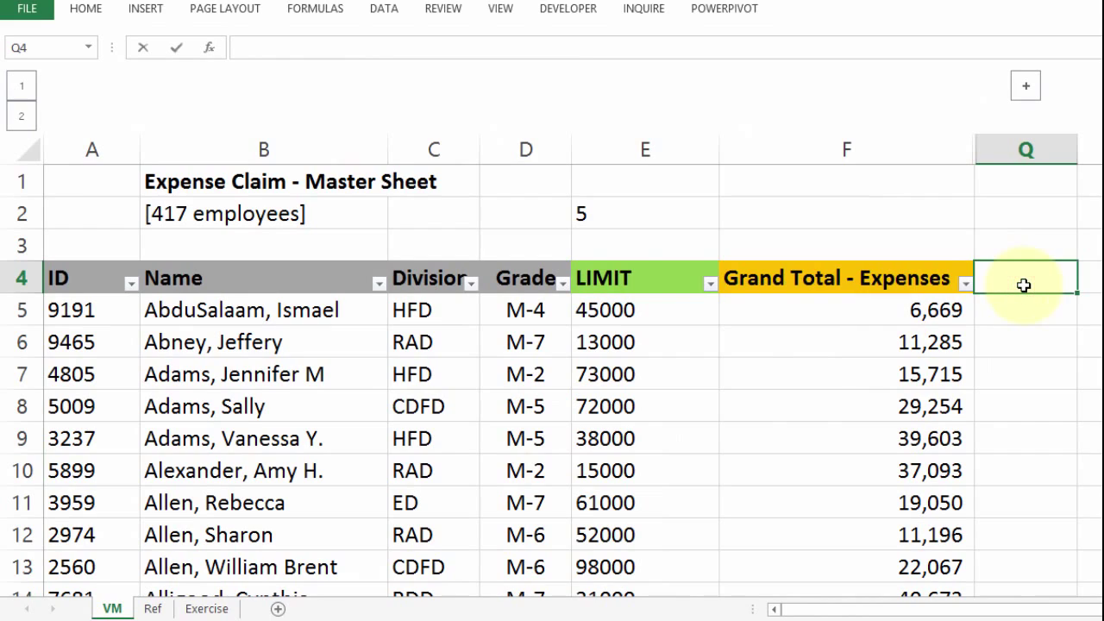
text(CROSS)
key(Return)
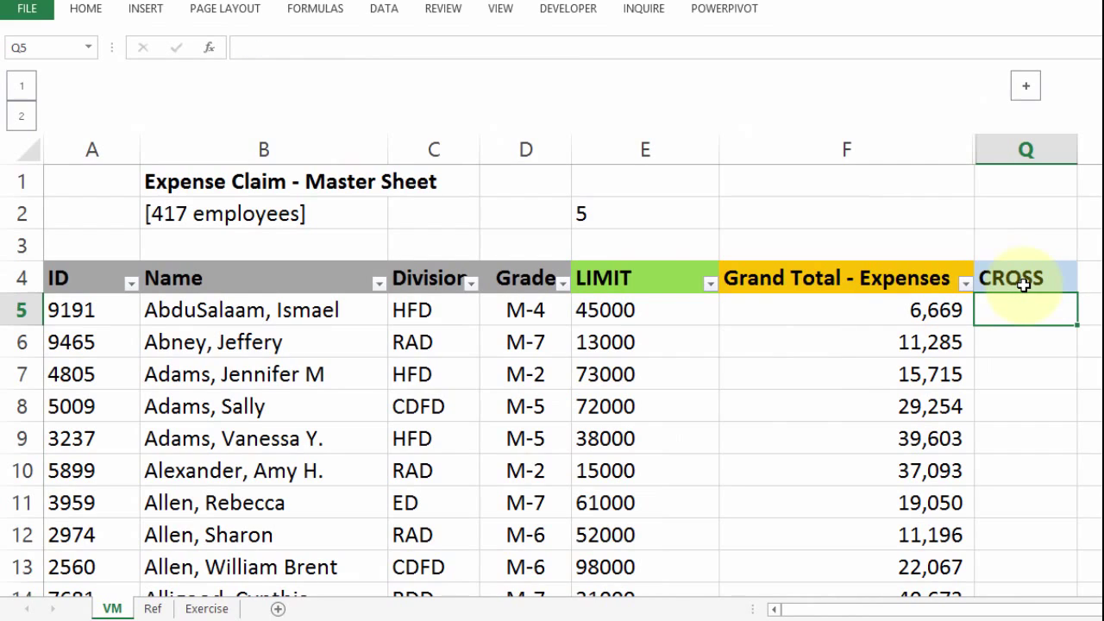
Step: Enter the formula =F5>E5 in Q5 to test whether the total expenses exceed the limit
text(=)
click(784, 314)
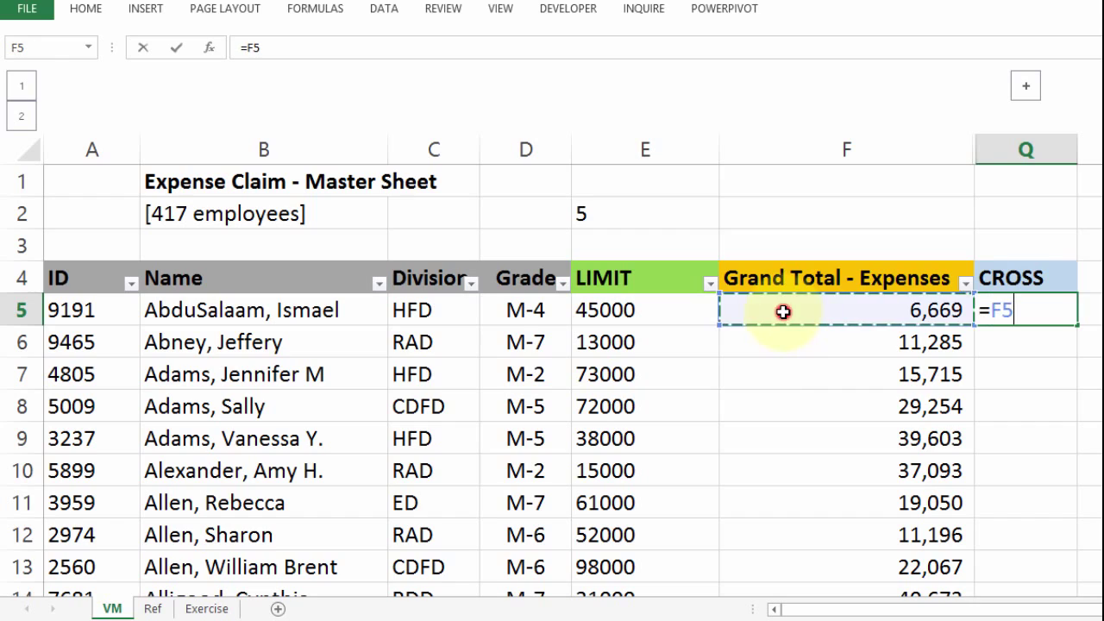
text(>)
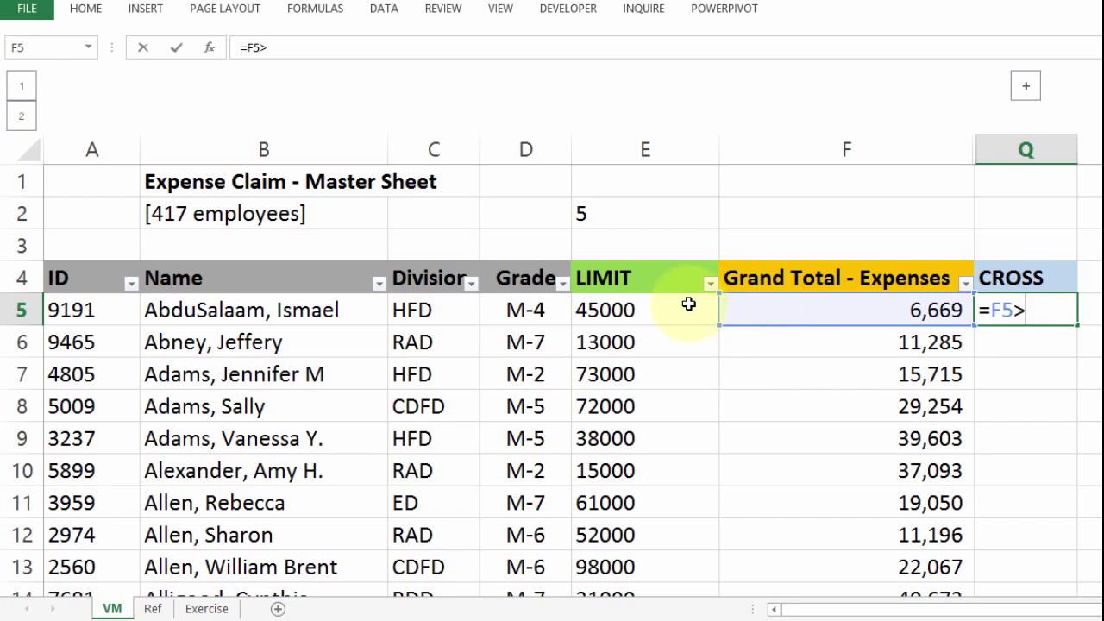
click(688, 304)
key(Return)
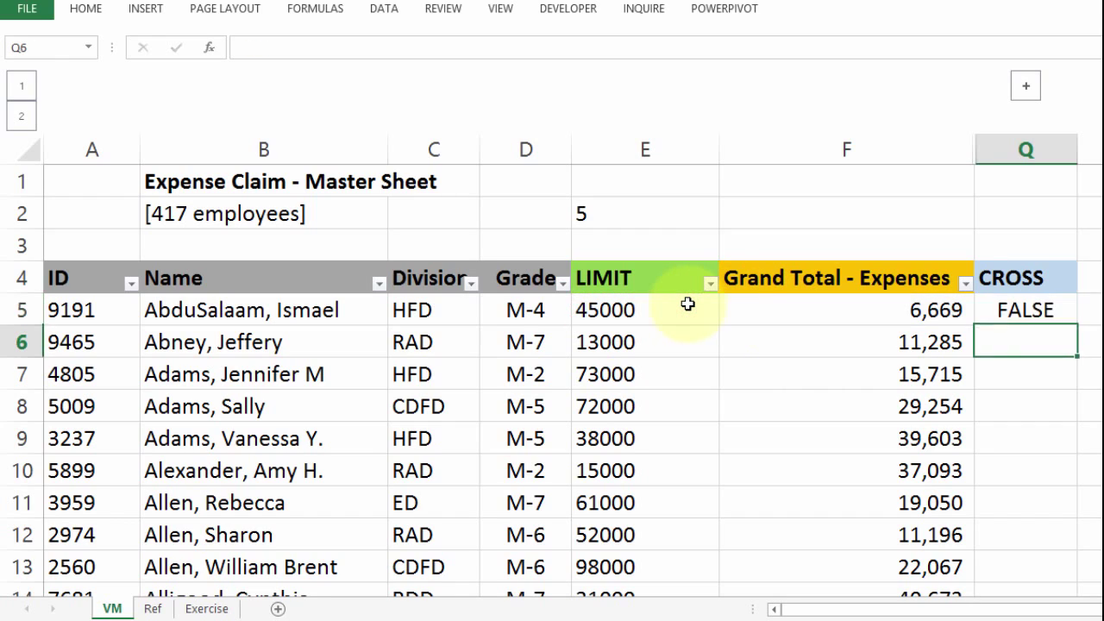
Step: Fill the limit comparison formula from Q5 down the whole CROSS column
click(1040, 310)
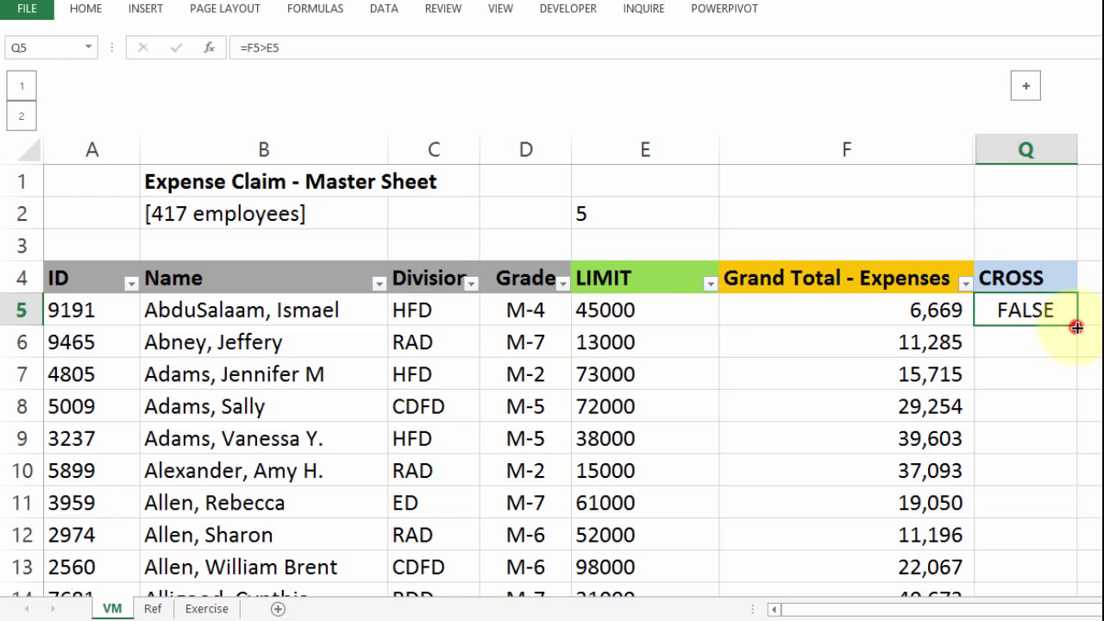
double_click(1076, 325)
Step: Remove the existing filter and reapply it to the whole table so that it includes the CROSS column
click(899, 343)
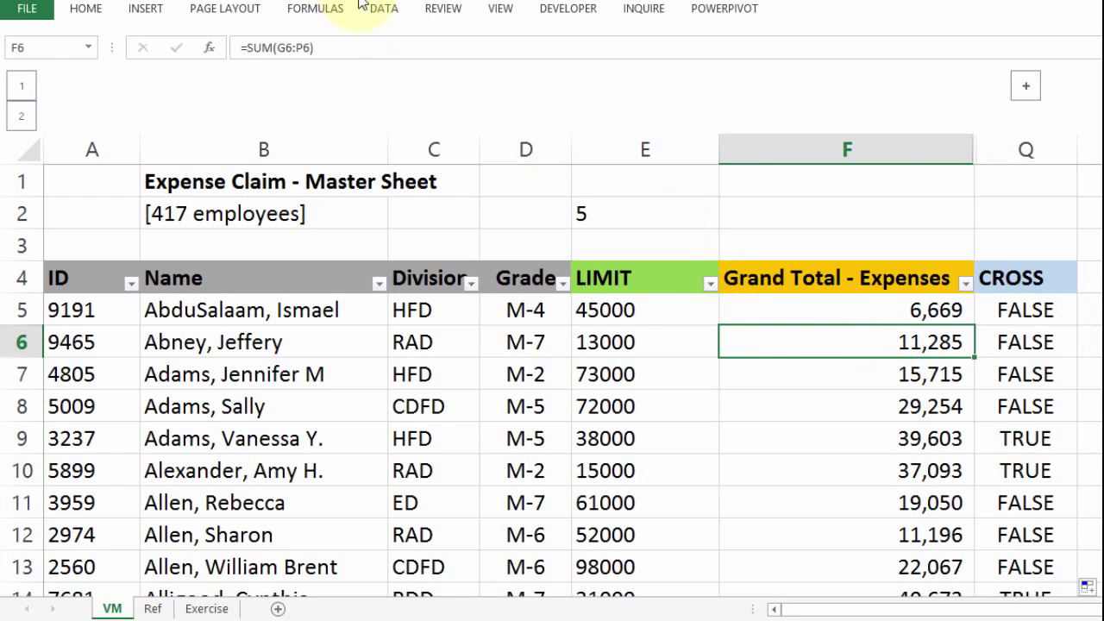
click(383, 9)
click(488, 58)
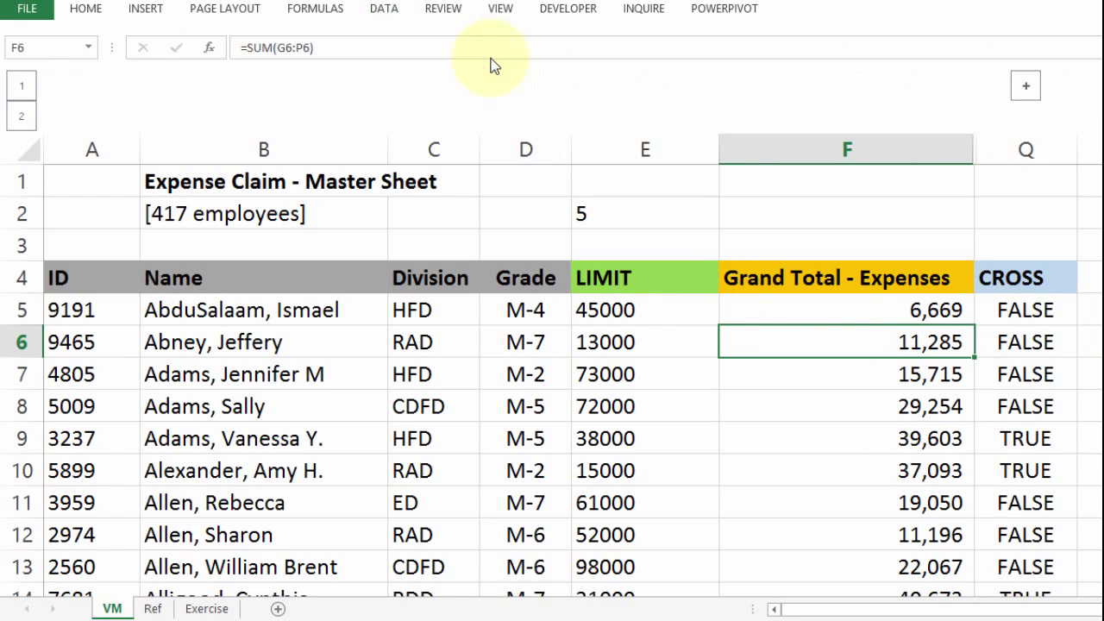
key(ctrl+a)
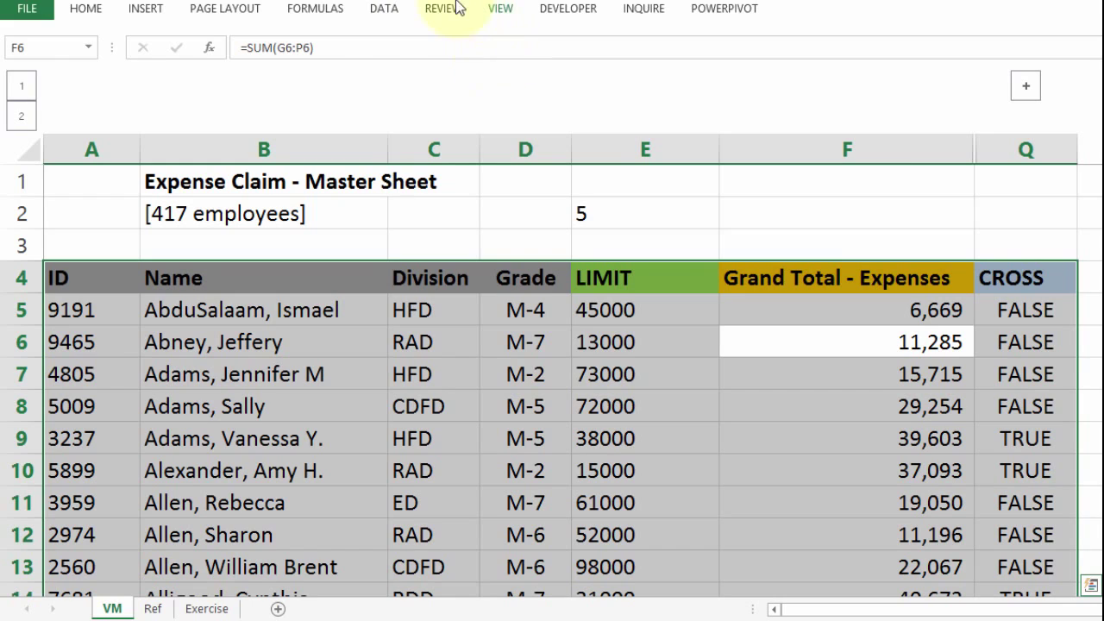
click(385, 8)
click(481, 67)
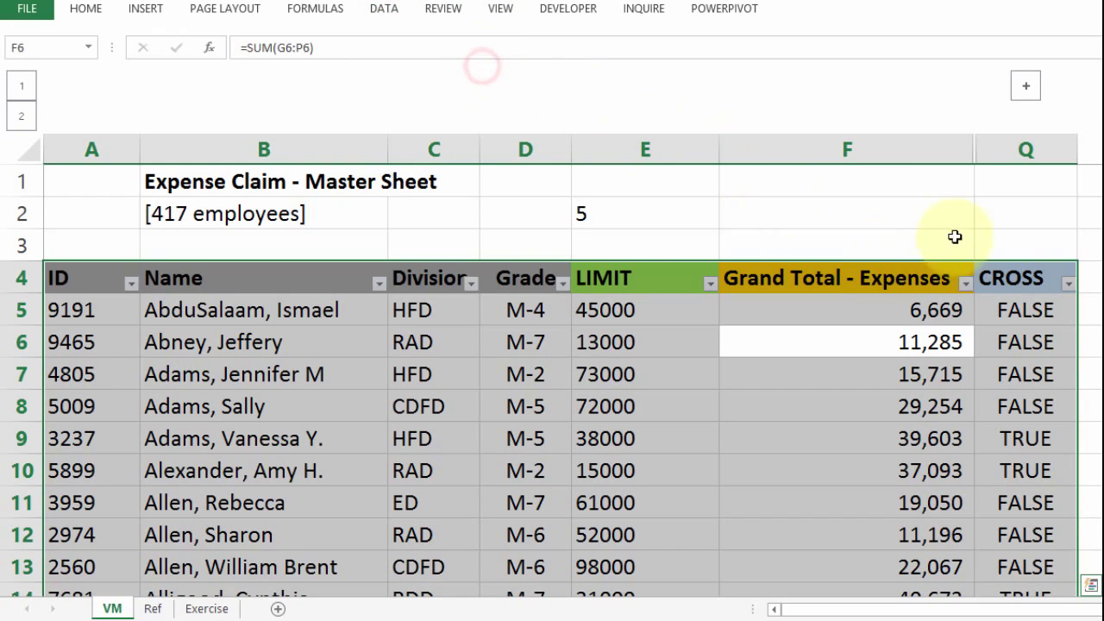
Step: Filter the CROSS column to show only TRUE and review the employees whose expenses exceed their limit
click(1070, 289)
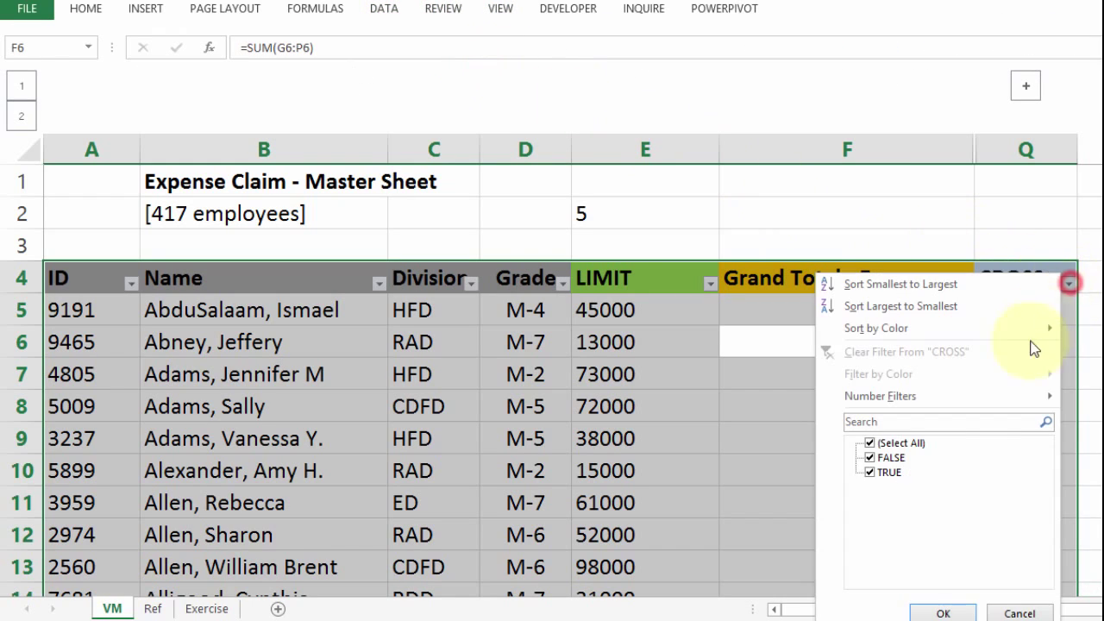
click(870, 444)
click(870, 472)
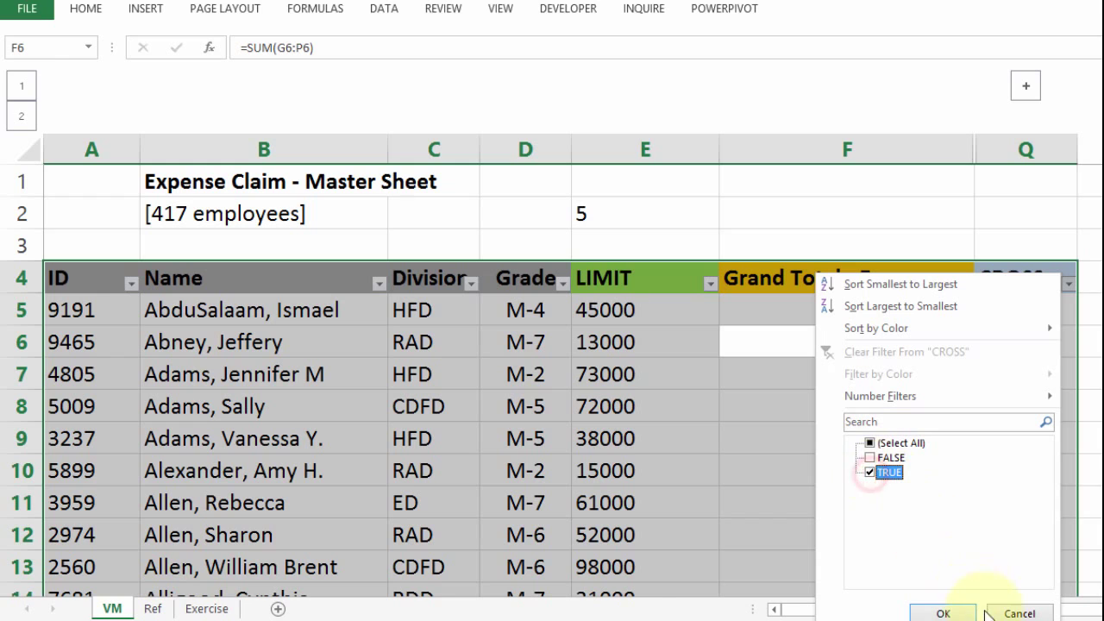
click(943, 613)
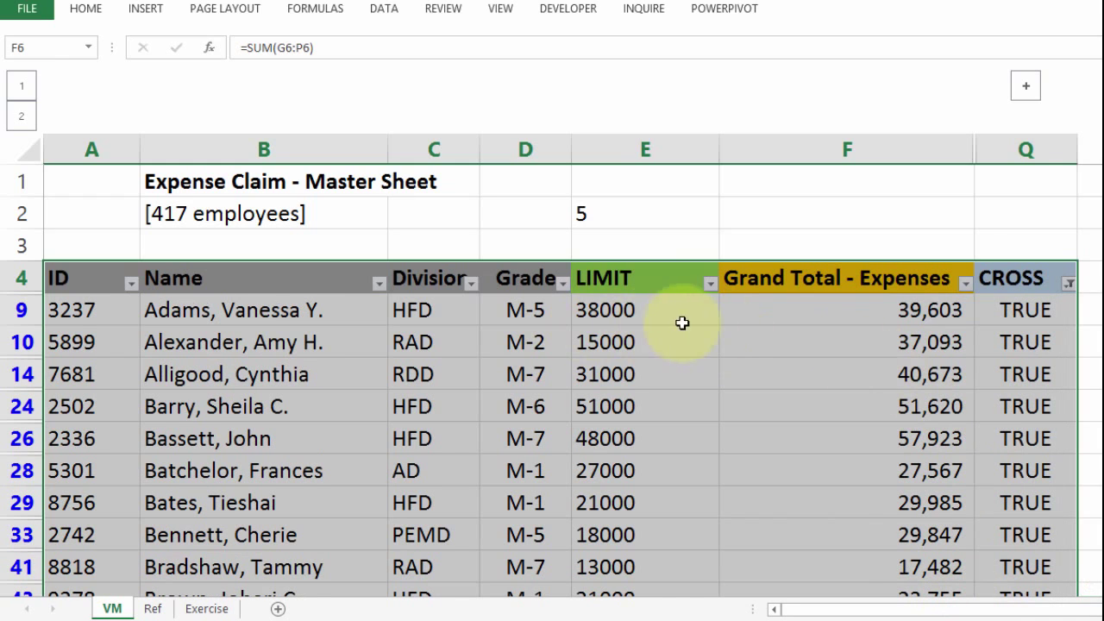
click(789, 333)
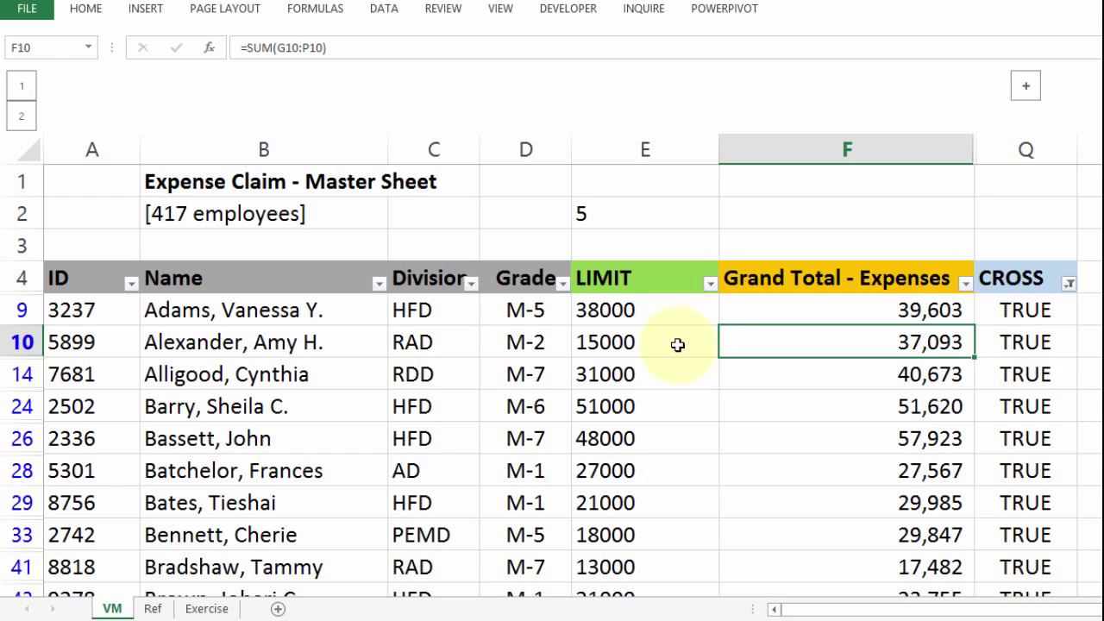
scroll(680, 329, down, 2)
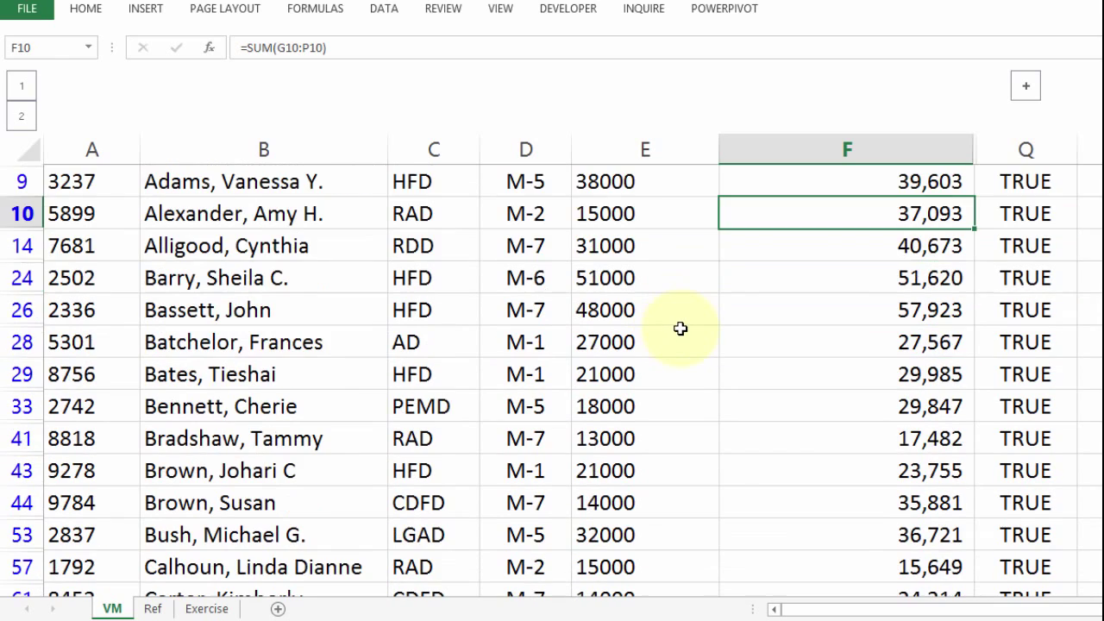
scroll(680, 329, up, 2)
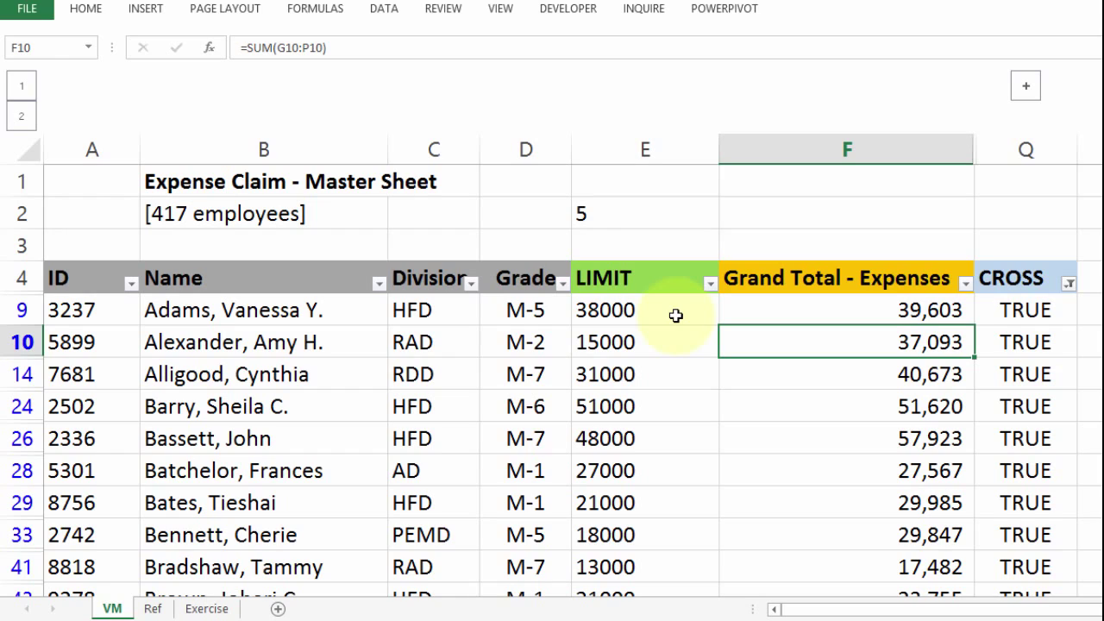
Step: Turn off the table's filter to show all employee rows again
key(alt+d)
key(f)
key(f)
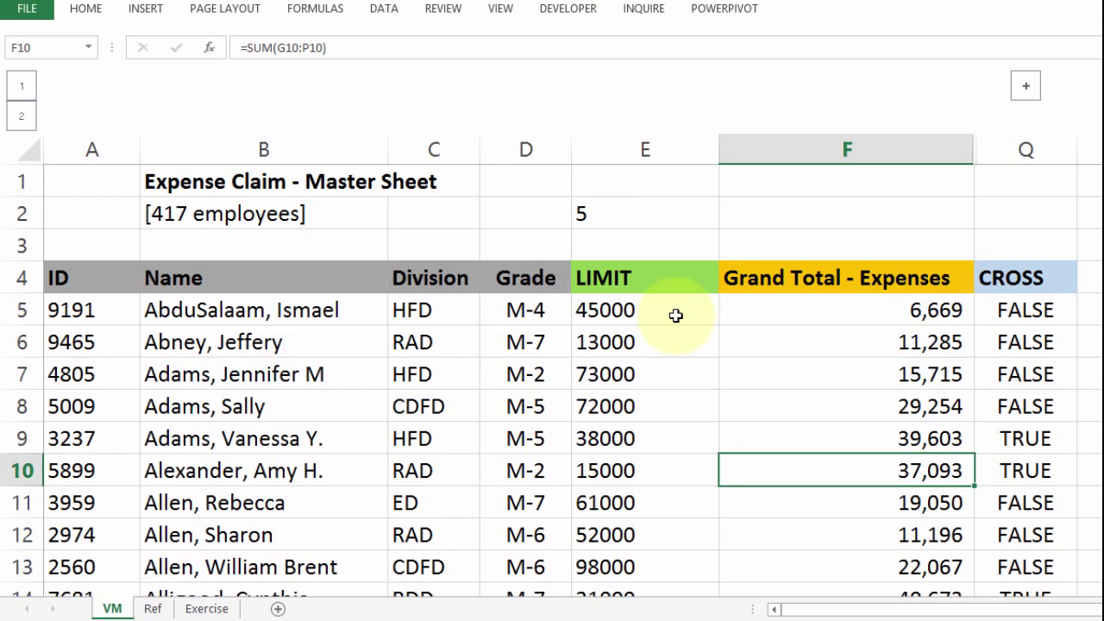